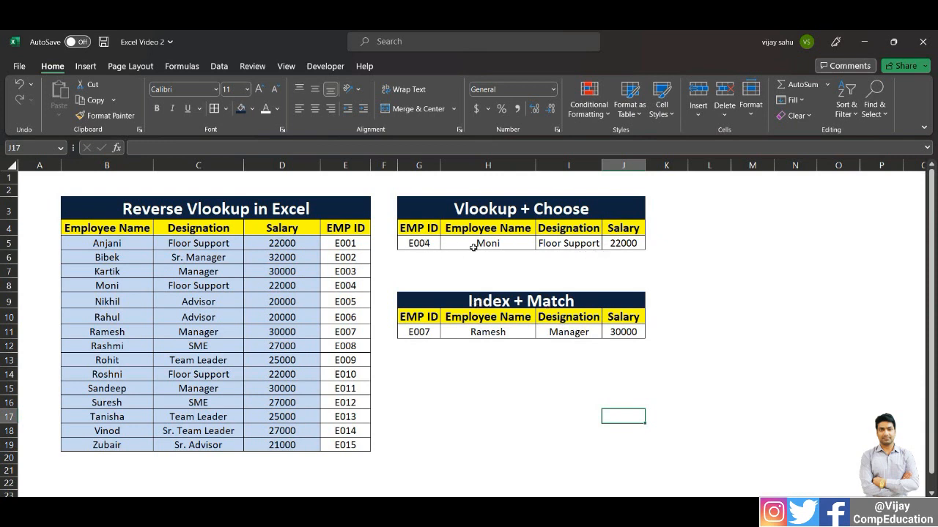
Step: Change the EMP ID in the Vlookup + Choose table (G5) to the ID listed in cell E9
{"action": "left_click", "coordinate": [425, 244]}
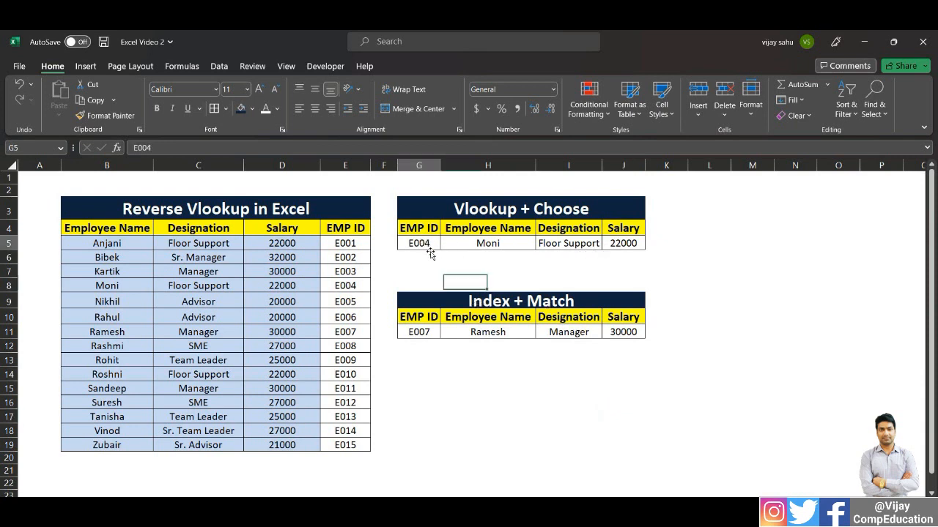
{"action": "double_click", "coordinate": [432, 247]}
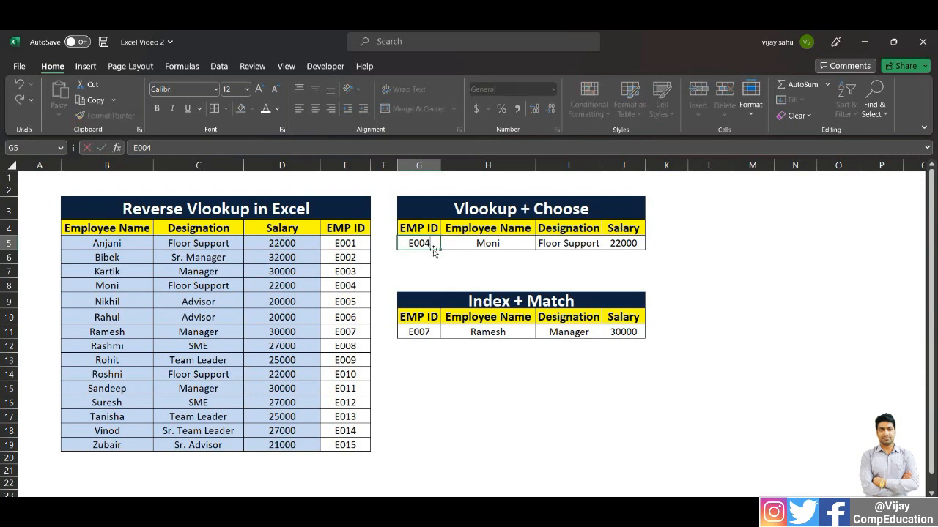
{"action": "key", "text": "BackSpace"}
{"action": "type", "text": "5"}
{"action": "key", "text": "Return"}
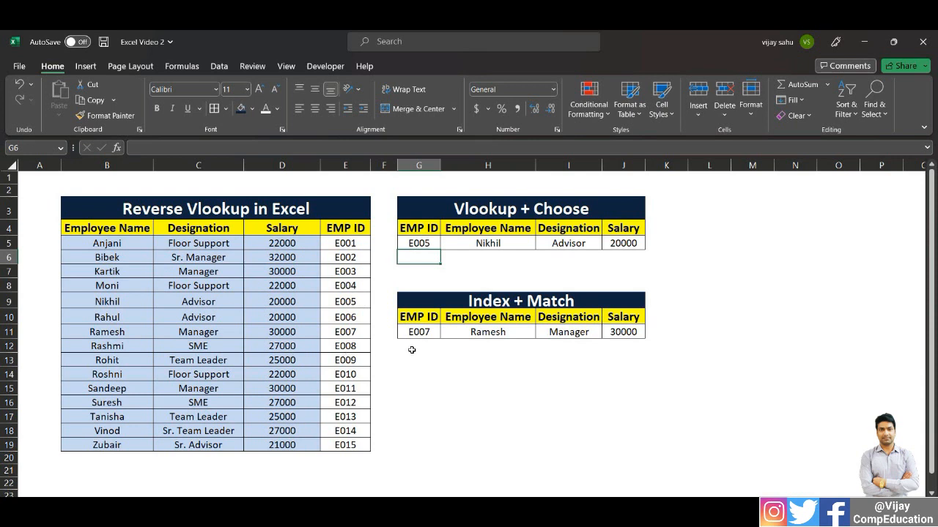
Step: Change the EMP ID in the Index + Match table (G11) to the ID listed in cell E12
{"action": "left_click", "coordinate": [424, 332]}
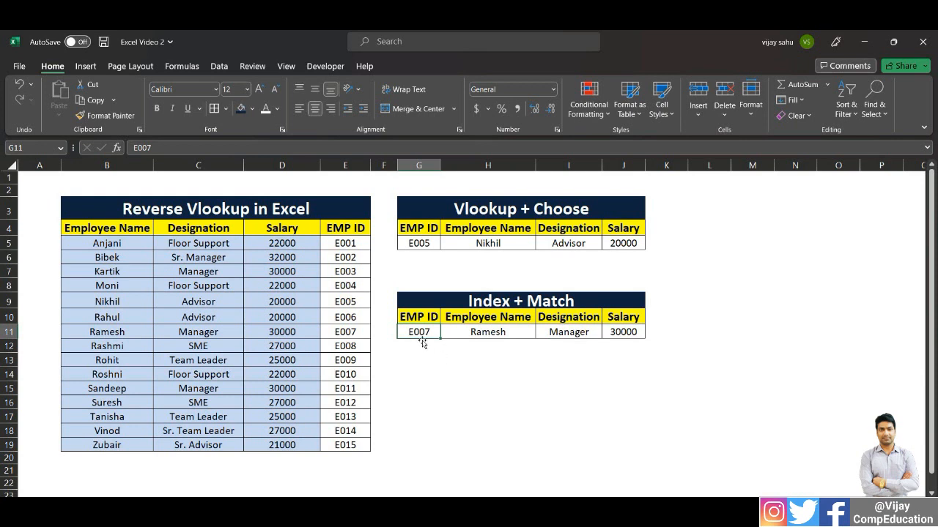
{"action": "double_click", "coordinate": [428, 332]}
{"action": "key", "text": "BackSpace"}
{"action": "type", "text": "8"}
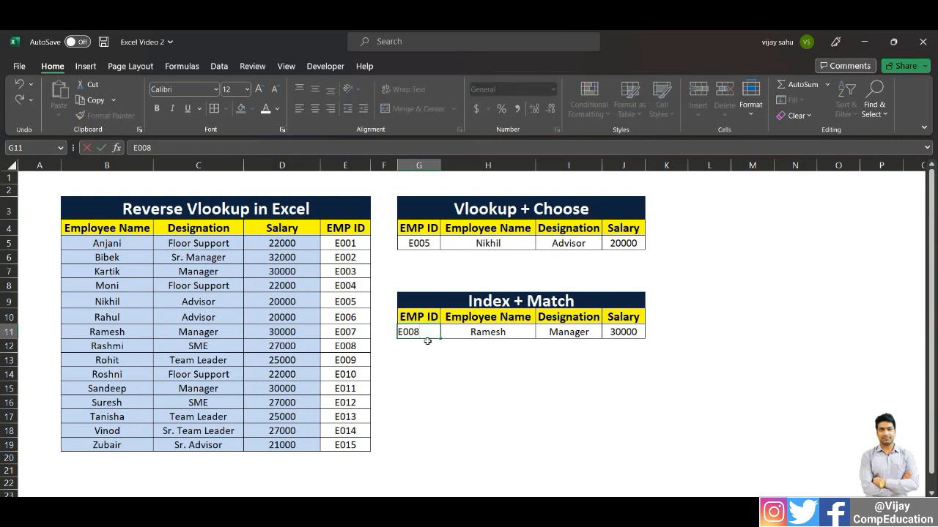
{"action": "key", "text": "Return"}
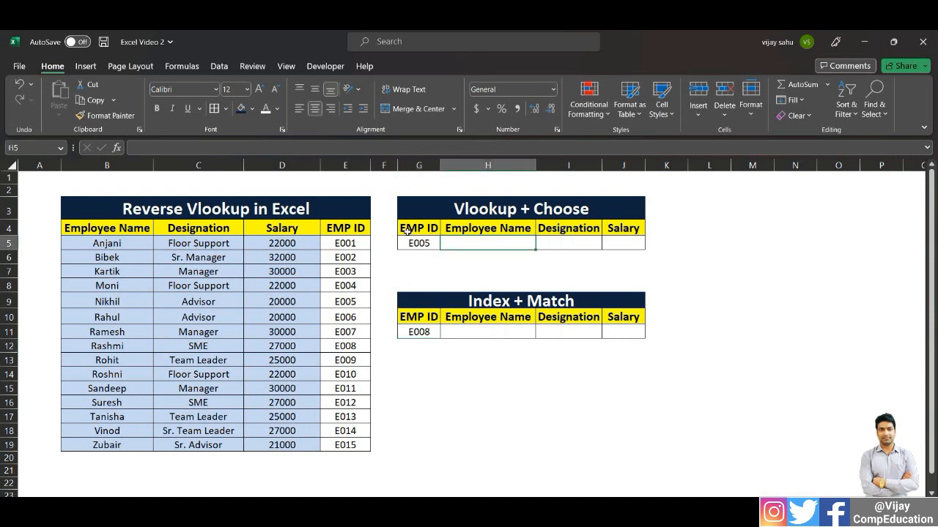
Step: Begin a VLOOKUP formula in the Employee Name cell H5 with G5 as the lookup value
{"action": "left_click", "coordinate": [419, 243]}
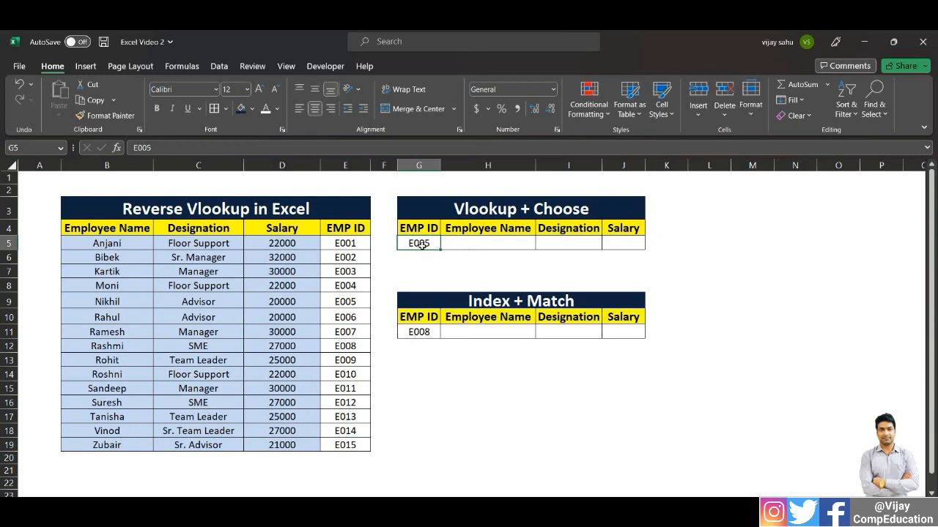
{"action": "left_click", "coordinate": [473, 243]}
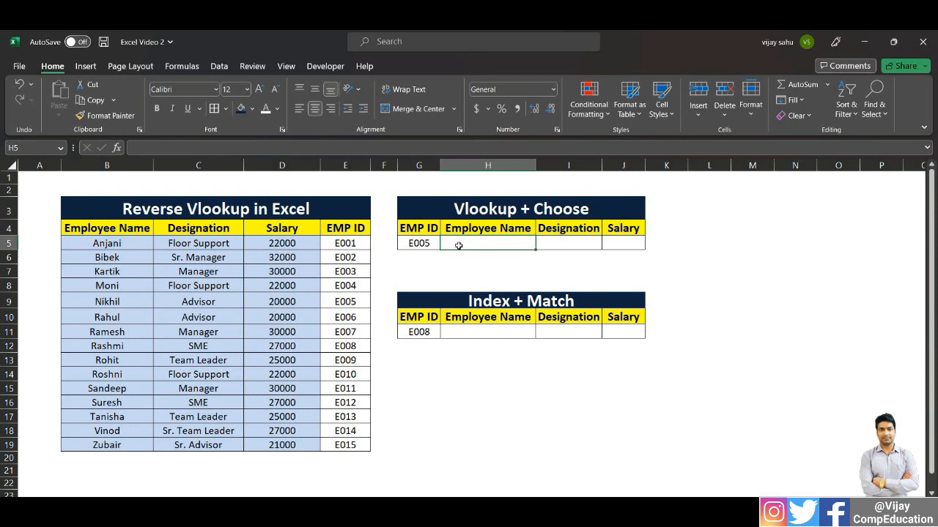
{"action": "type", "text": "="}
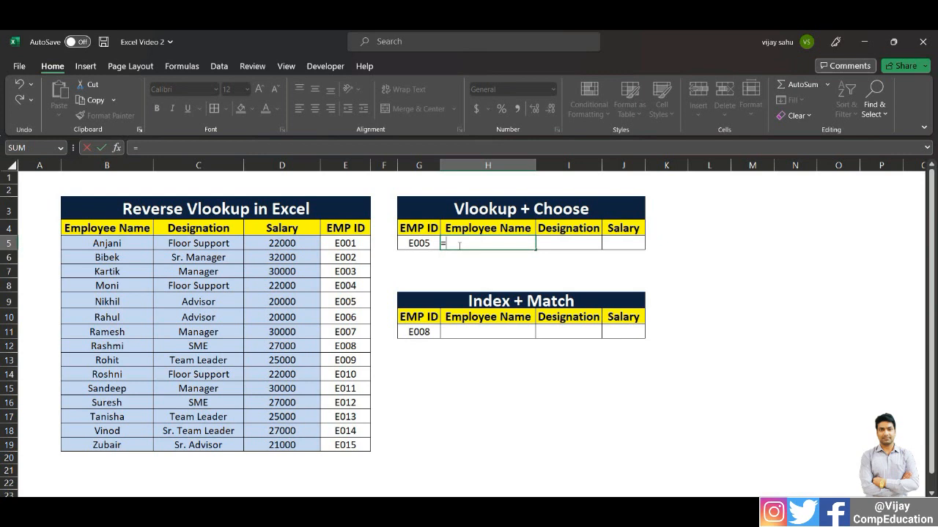
{"action": "type", "text": "vlo"}
{"action": "key", "text": "Tab"}
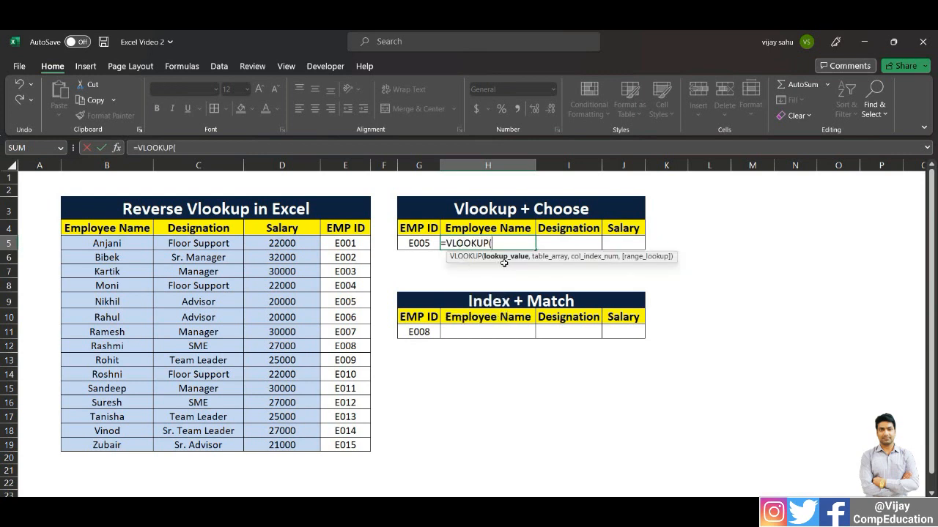
{"action": "left_click", "coordinate": [423, 243]}
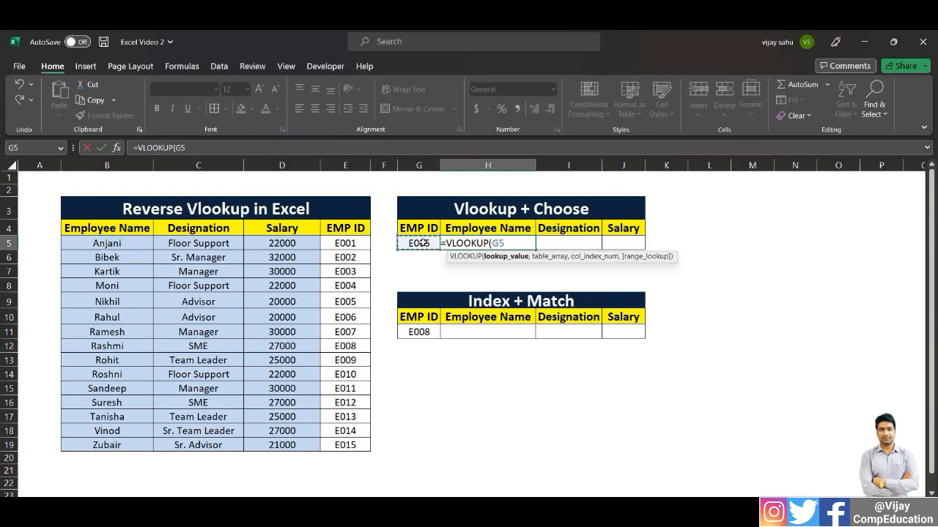
{"action": "type", "text": ","}
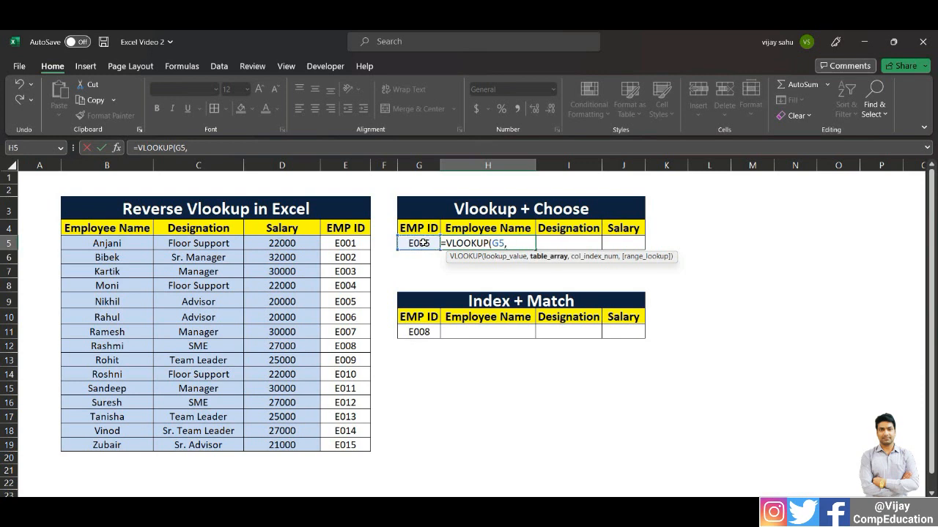
Step: Build the table array with CHOOSE, using index {1,2}, the EMP ID range E5:E19 and the Employee Name range B5:B19
{"action": "type", "text": "choss"}
{"action": "key", "text": "BackSpace"}
{"action": "key", "text": "BackSpace"}
{"action": "key", "text": "Tab"}
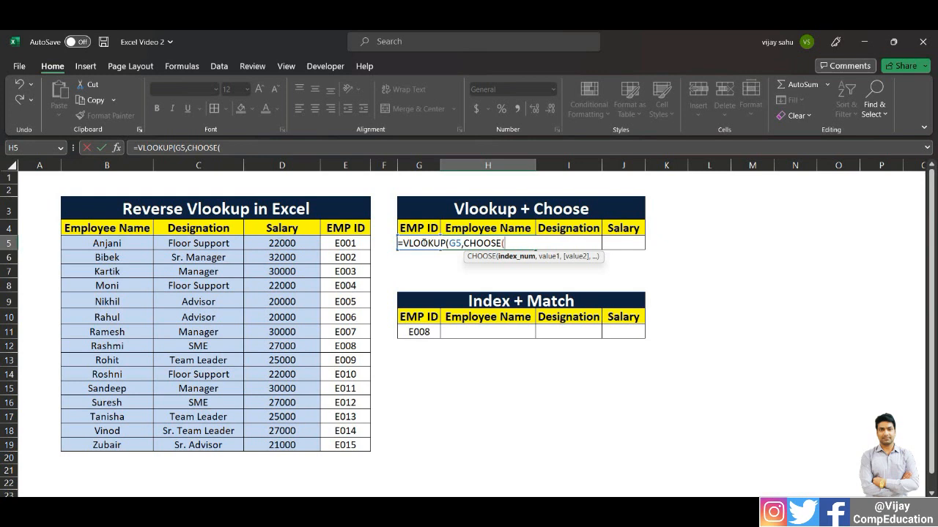
{"action": "type", "text": "{1,2},"}
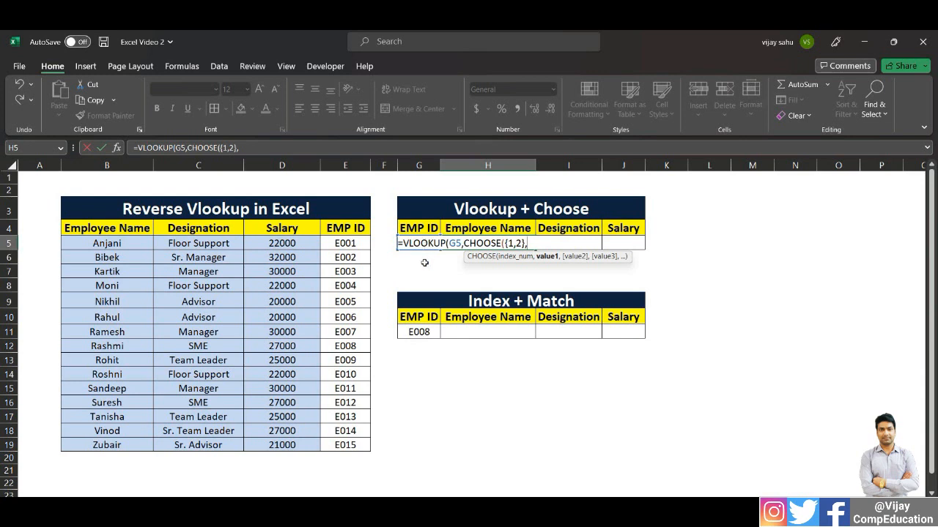
{"action": "left_click_drag", "start_coordinate": [355, 244], "coordinate": [355, 444]}
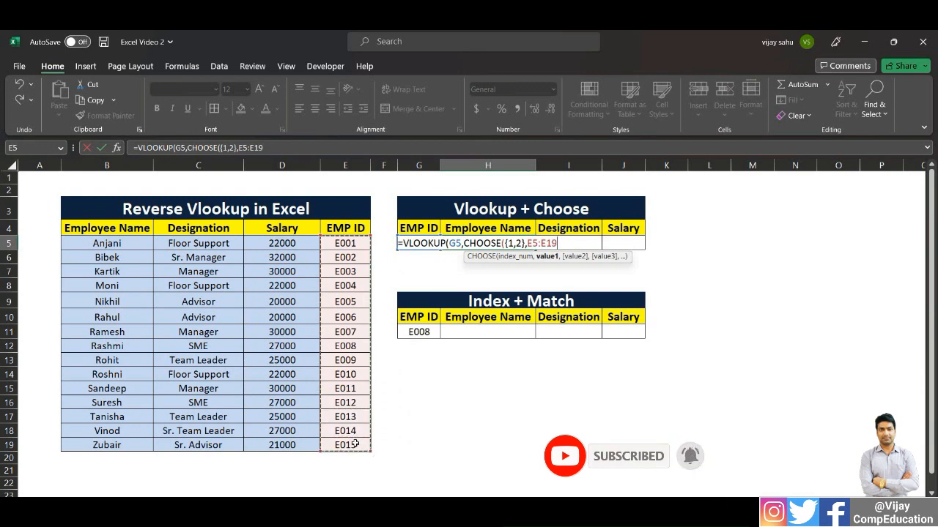
{"action": "type", "text": ","}
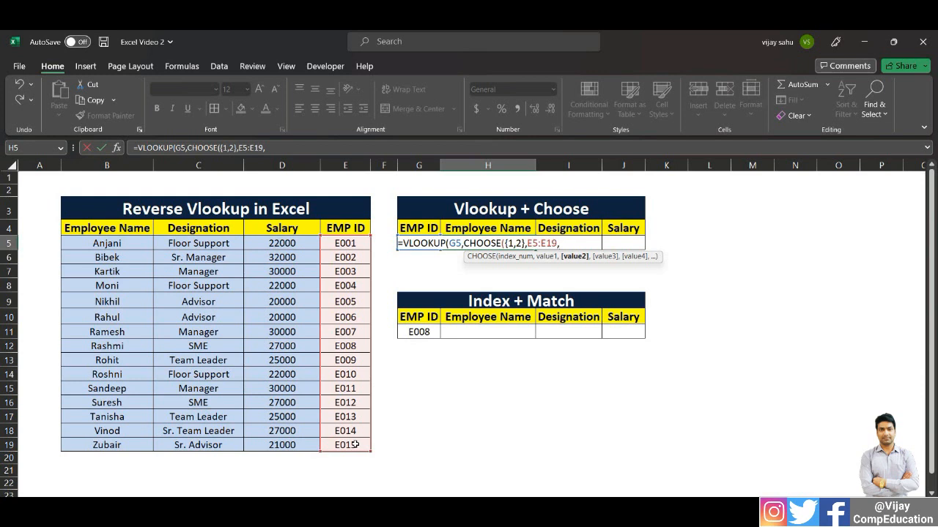
{"action": "left_click_drag", "start_coordinate": [129, 243], "coordinate": [125, 446]}
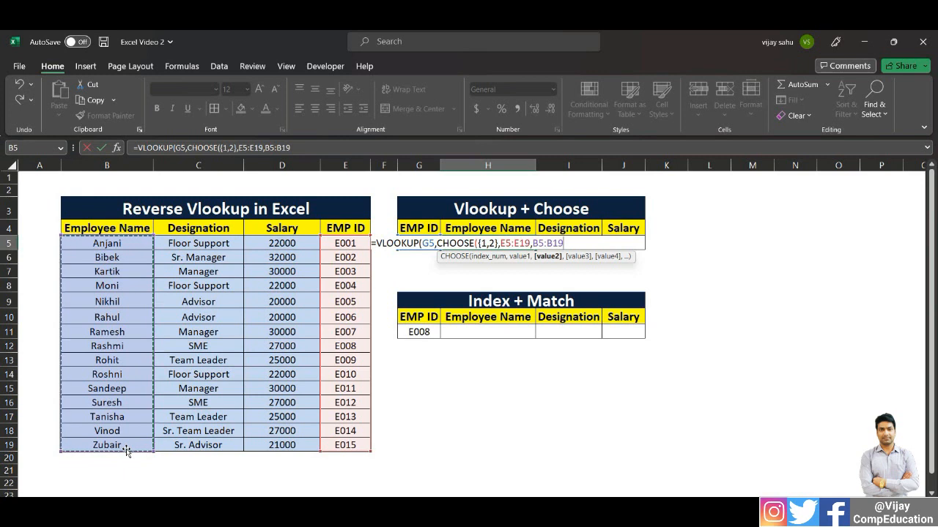
Step: Complete the Employee Name formula with column index 2 and range lookup 0
{"action": "type", "text": "),2,0"}
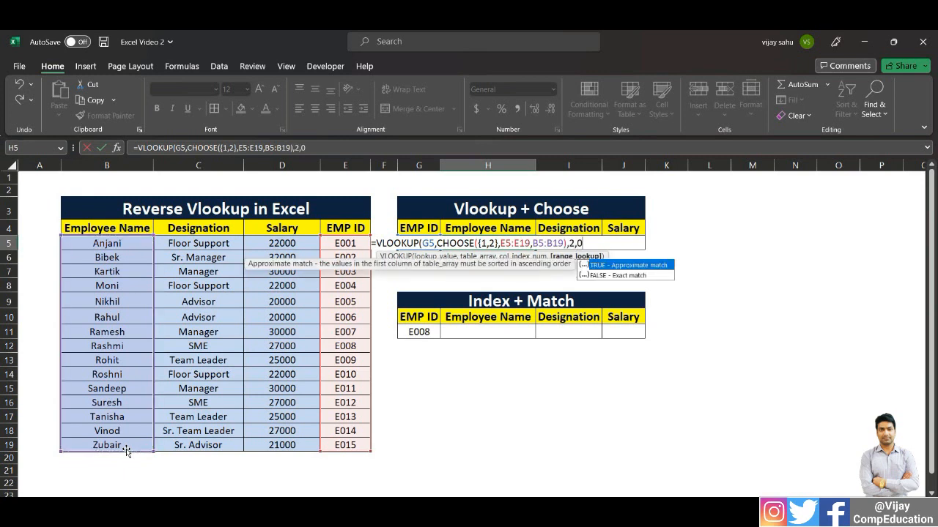
{"action": "type", "text": ")"}
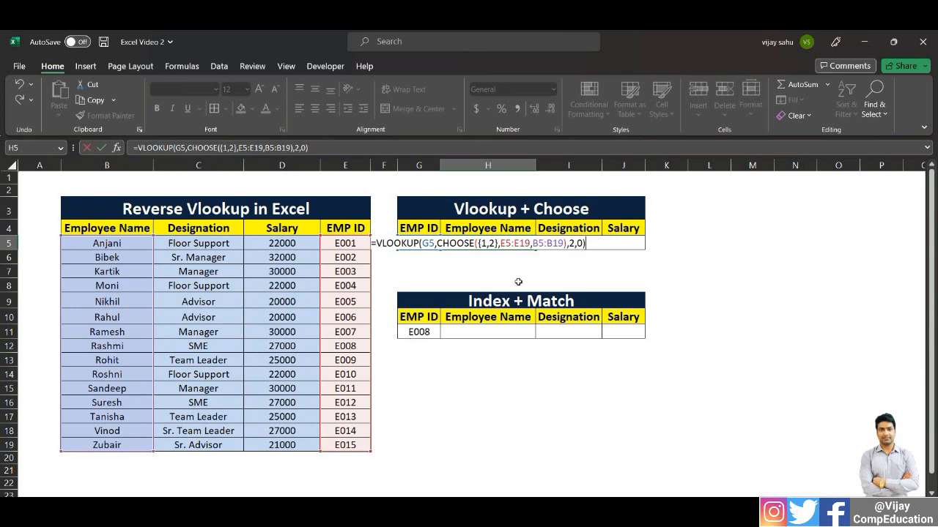
{"action": "key", "text": "Return"}
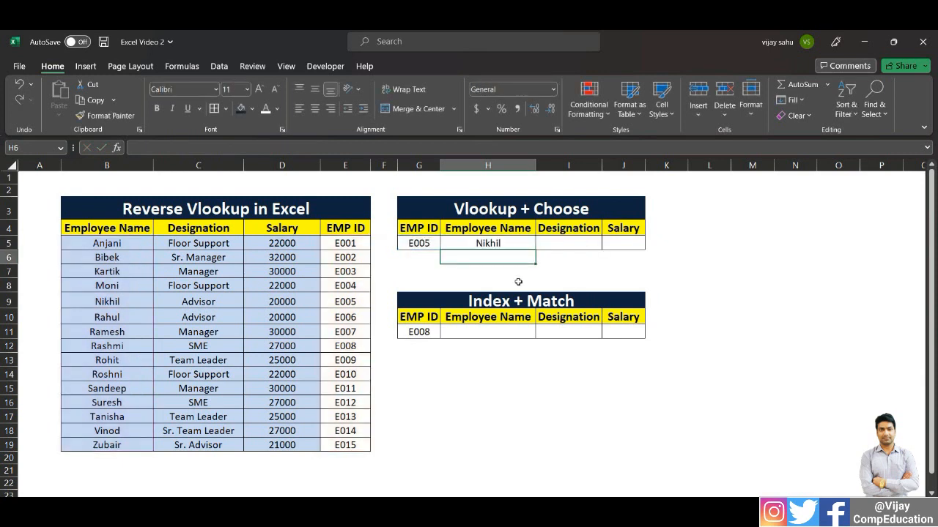
Step: Copy the Employee Name formula from H5 into the Designation cell I5
{"action": "left_click", "coordinate": [485, 242]}
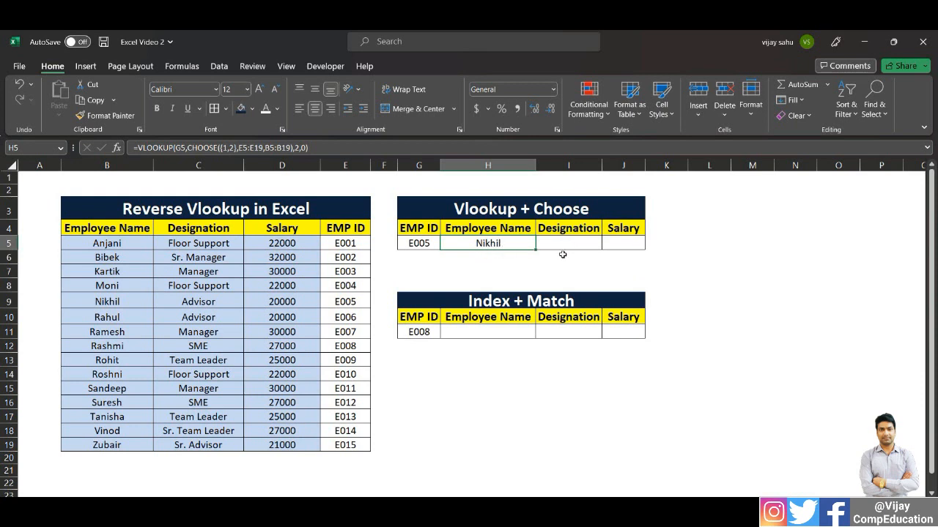
{"action": "key", "text": "Right"}
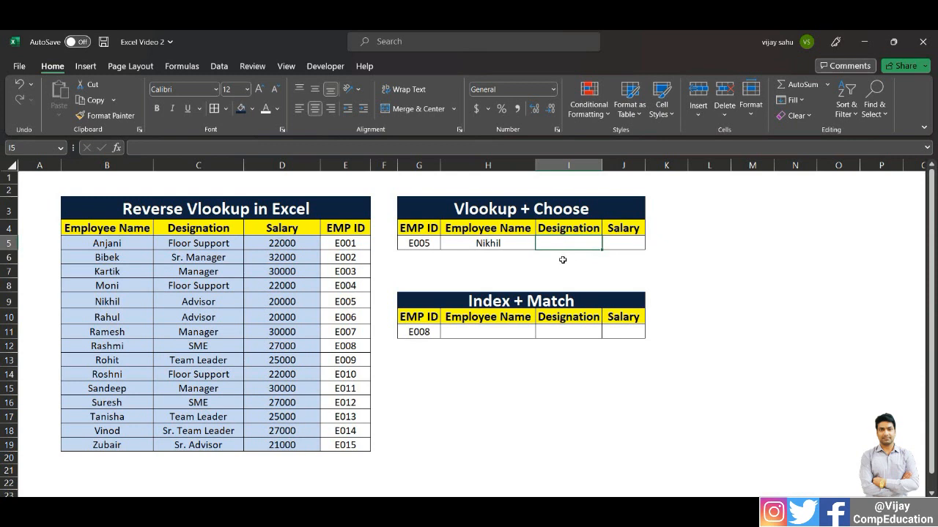
{"action": "left_click", "coordinate": [501, 242]}
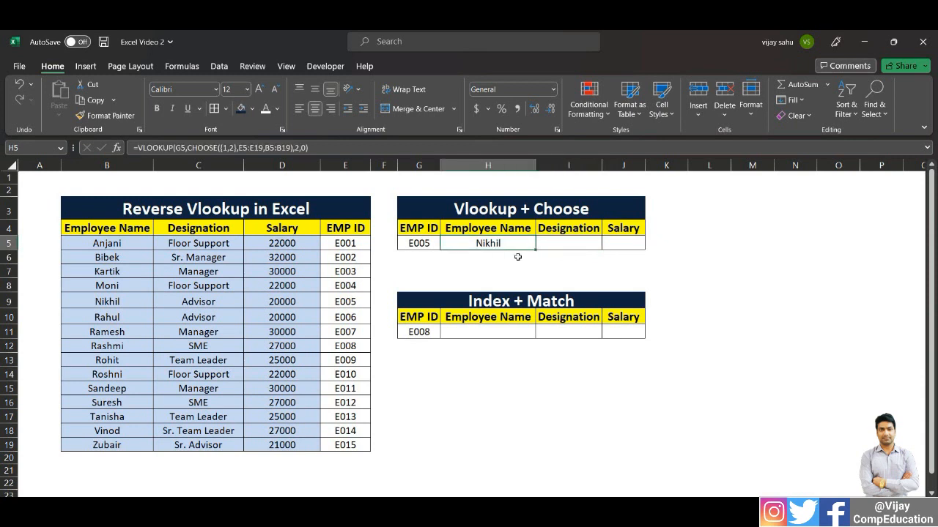
{"action": "key", "text": "ctrl+c"}
{"action": "left_click", "coordinate": [568, 245]}
{"action": "key", "text": "ctrl+v"}
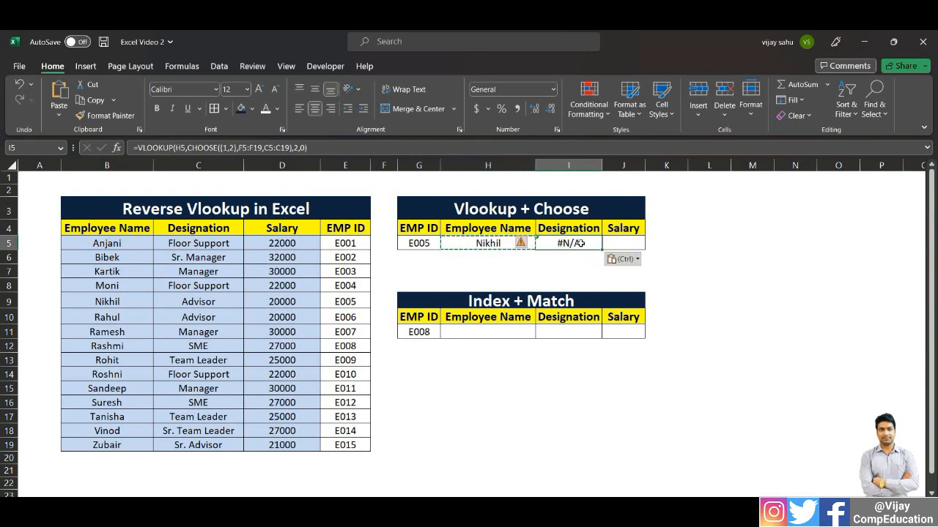
Step: Set the lookup value in the Designation formula in I5 to G5
{"action": "double_click", "coordinate": [578, 243]}
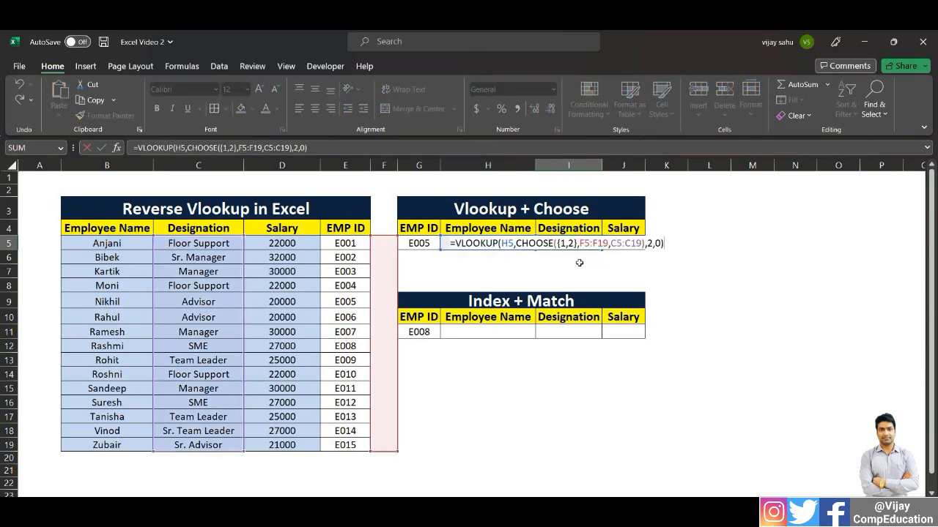
{"action": "double_click", "coordinate": [506, 243]}
{"action": "left_click", "coordinate": [506, 243]}
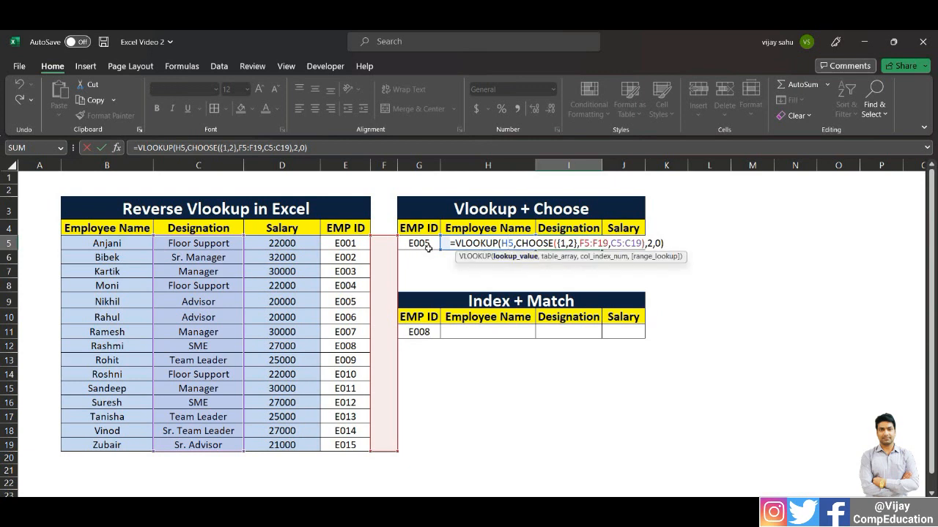
{"action": "key", "text": "BackSpace"}
{"action": "type", "text": "G"}
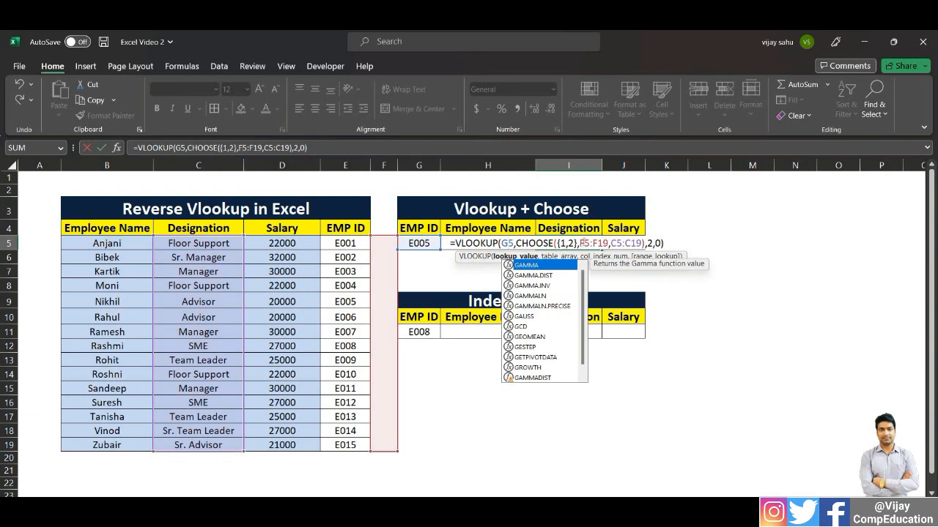
Step: Set the first CHOOSE range in the Designation formula to E5:E19 and commit the formula
{"action": "left_click", "coordinate": [583, 243]}
{"action": "key", "text": "BackSpace"}
{"action": "type", "text": "E"}
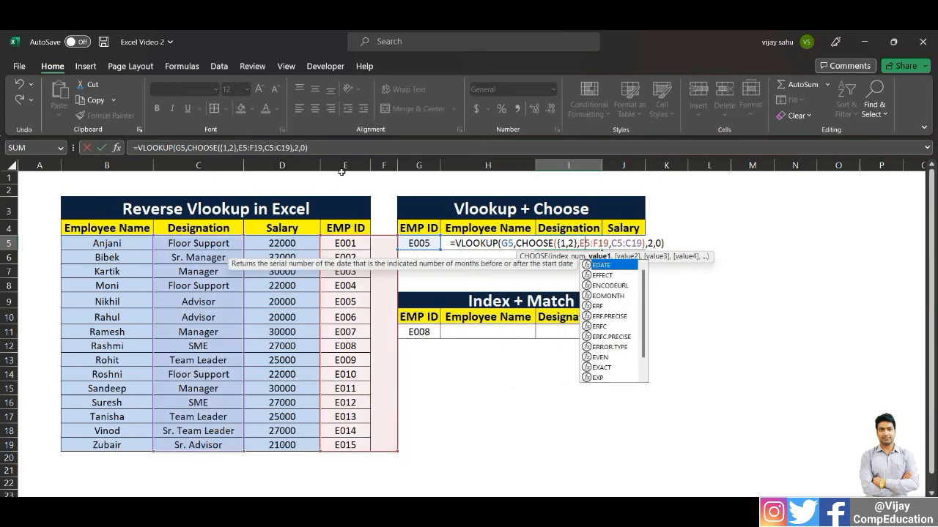
{"action": "left_click", "coordinate": [600, 243]}
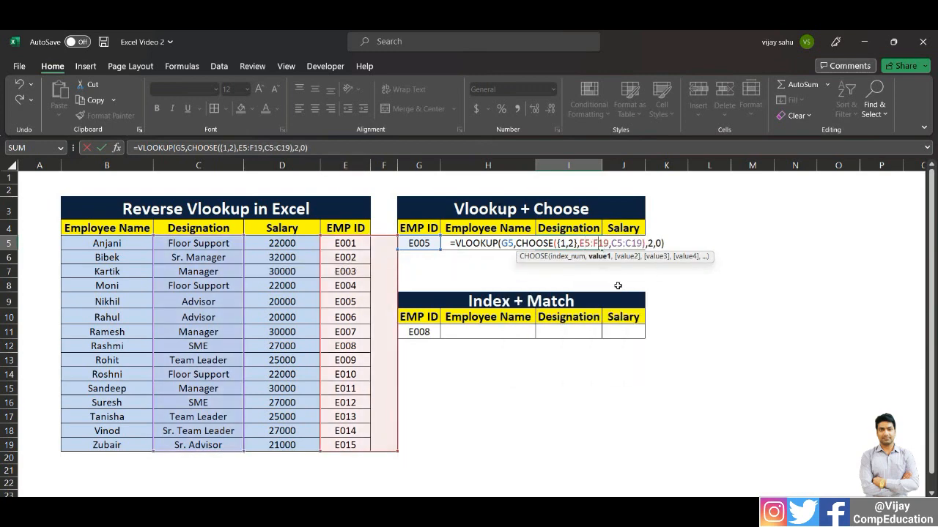
{"action": "key", "text": "BackSpace"}
{"action": "type", "text": "E"}
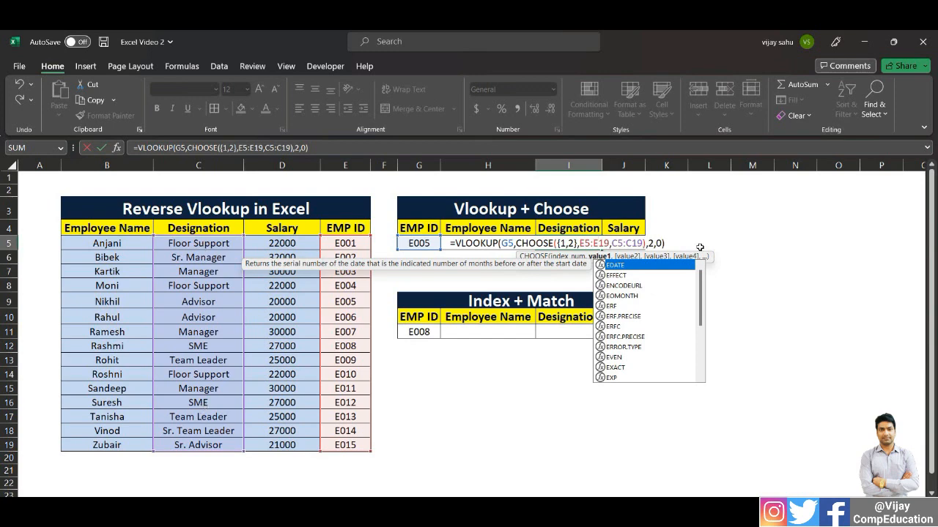
{"action": "key", "text": "Return"}
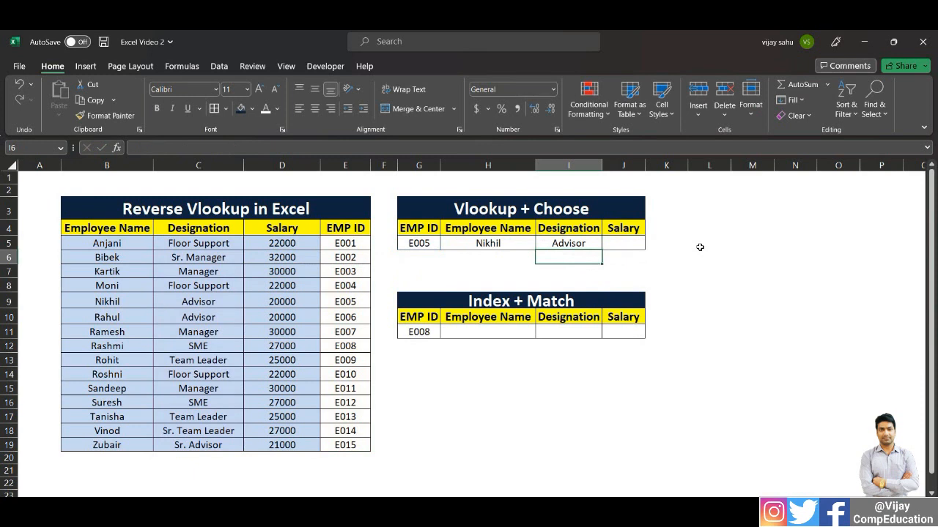
Step: Review the Designation formula in I5 and copy it into the Salary cell J5
{"action": "left_click", "coordinate": [575, 242]}
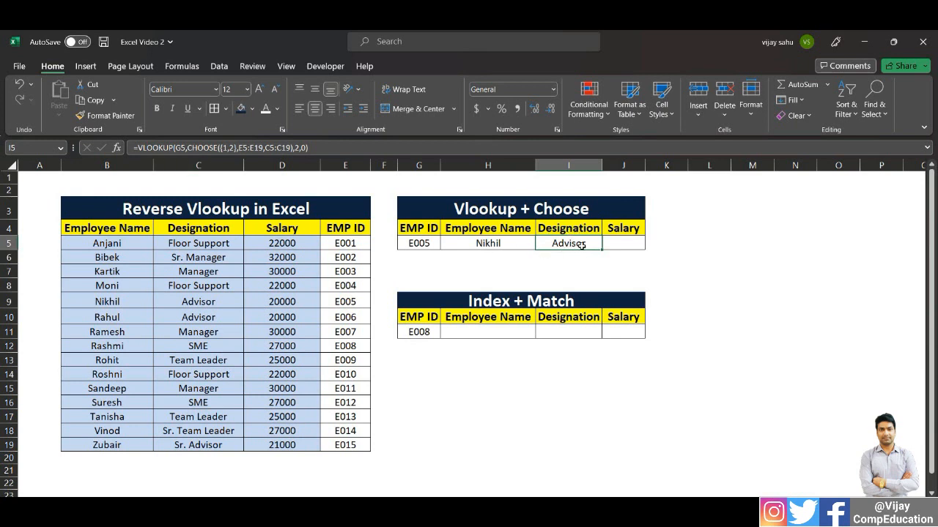
{"action": "key", "text": "F2"}
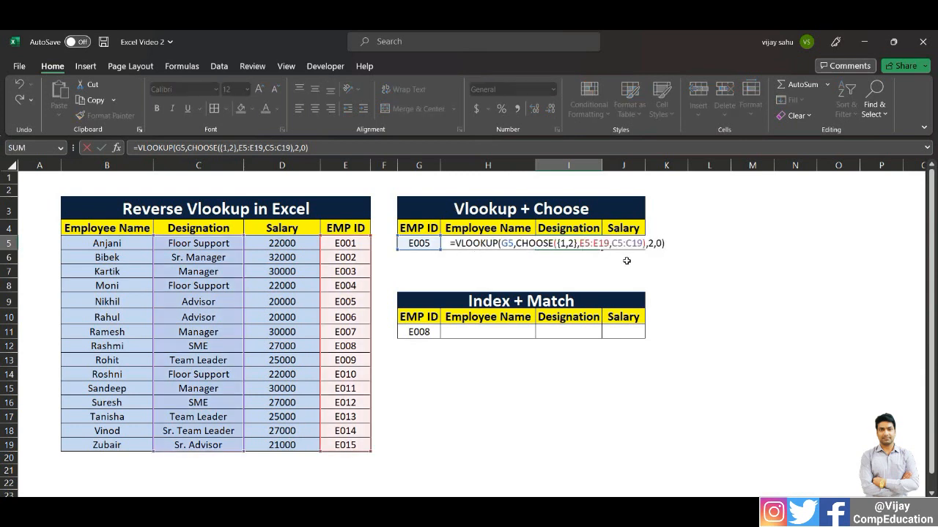
{"action": "key", "text": "Return"}
{"action": "left_click", "coordinate": [552, 244]}
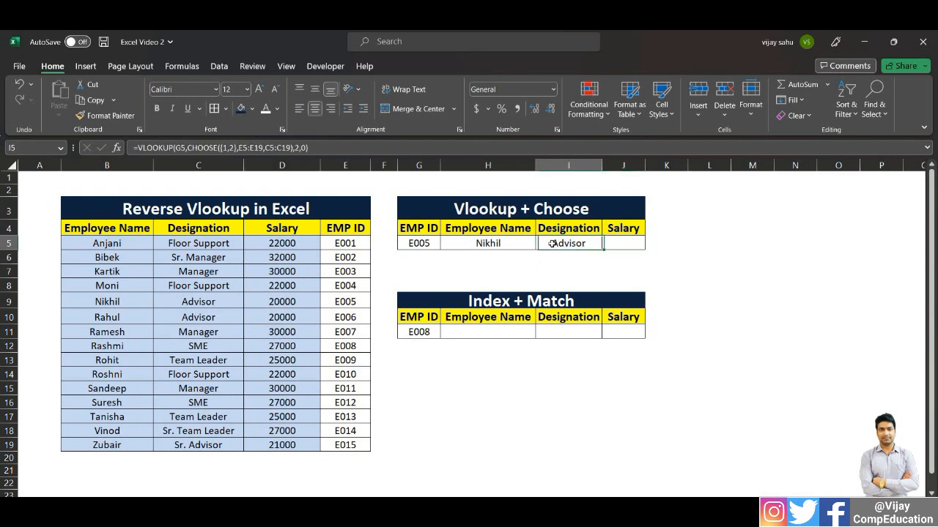
{"action": "key", "text": "ctrl+c"}
{"action": "left_click", "coordinate": [625, 240]}
{"action": "key", "text": "ctrl+v"}
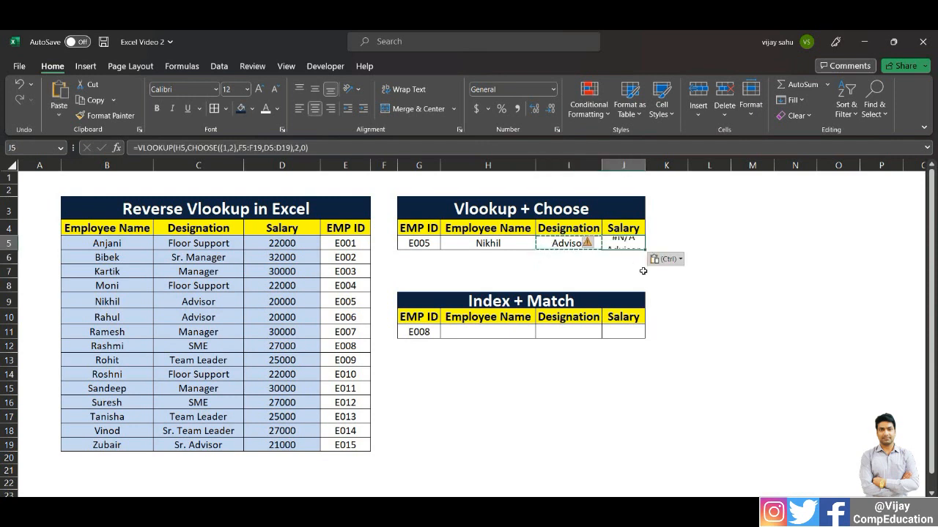
Step: Set the lookup value in the Salary formula in J5 to G5
{"action": "key", "text": "F2"}
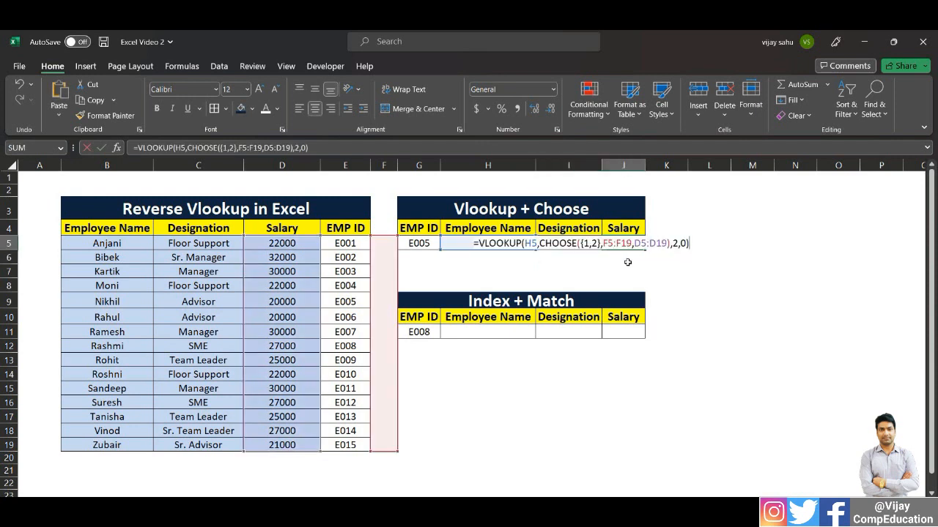
{"action": "left_click", "coordinate": [532, 245]}
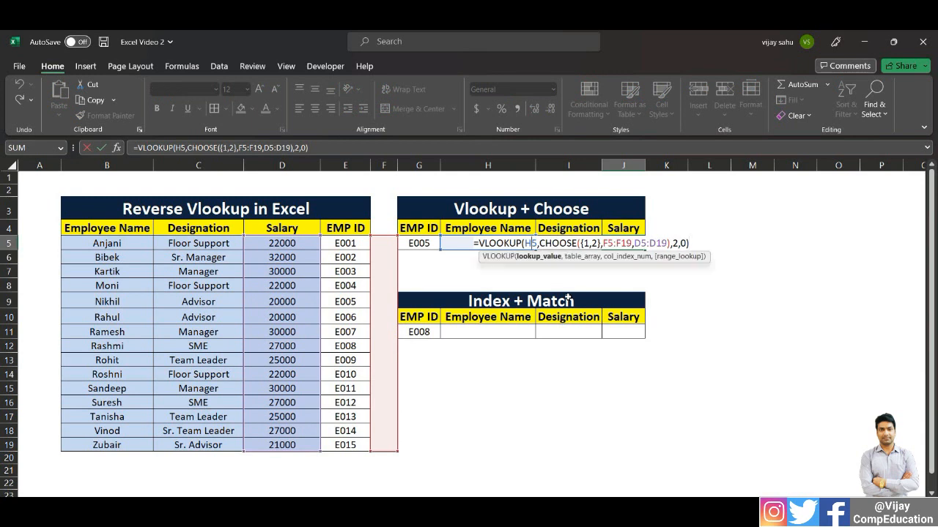
{"action": "key", "text": "BackSpace"}
{"action": "type", "text": "G"}
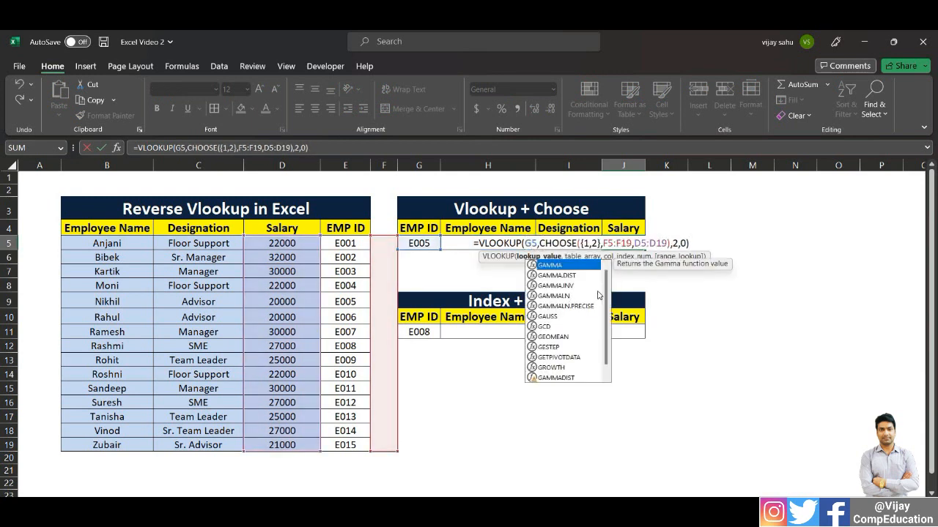
Step: Set the first CHOOSE range in the Salary formula in J5 to E5:E19 and commit the formula
{"action": "left_click", "coordinate": [607, 243]}
{"action": "key", "text": "BackSpace"}
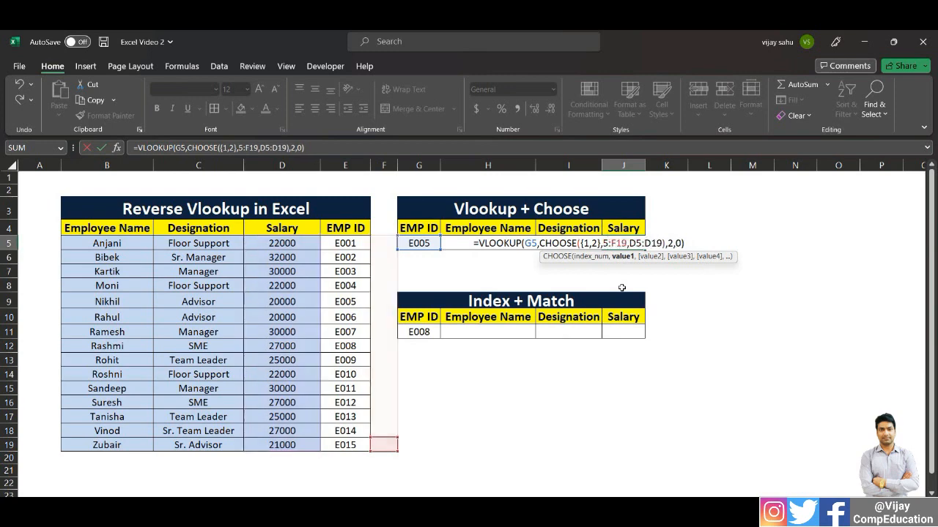
{"action": "type", "text": "E"}
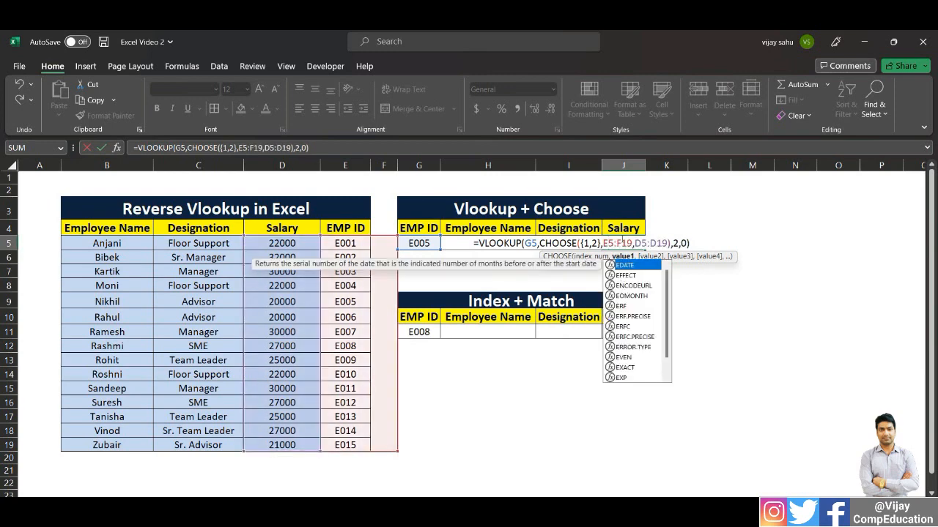
{"action": "left_click", "coordinate": [622, 243]}
{"action": "key", "text": "BackSpace"}
{"action": "type", "text": "E"}
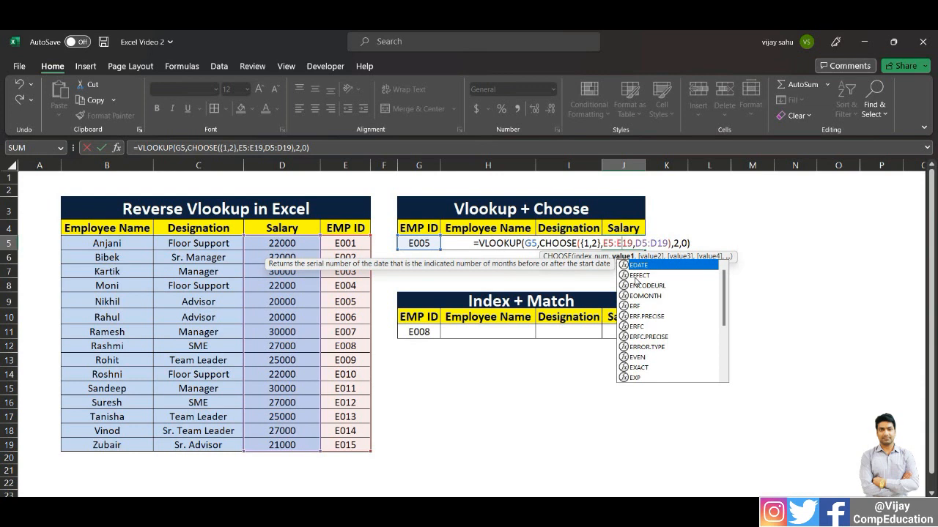
{"action": "key", "text": "Return"}
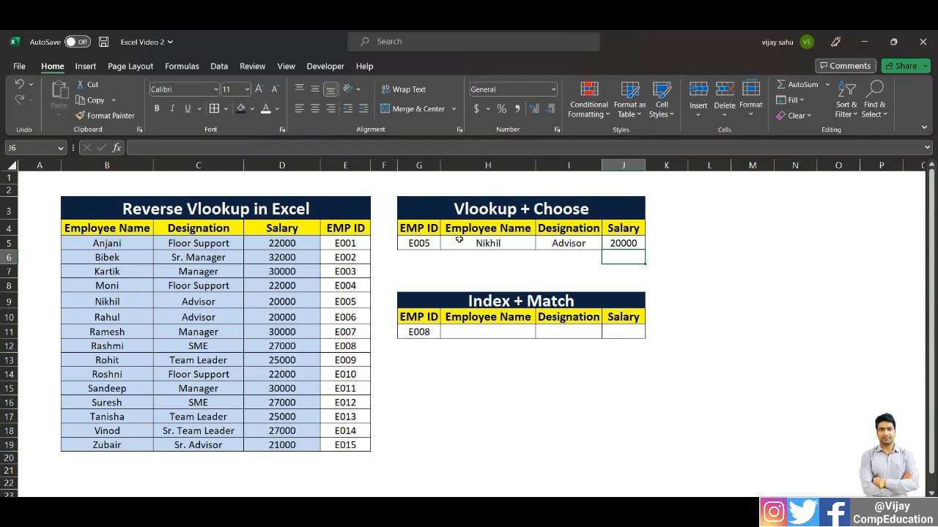
Step: Start an INDEX formula in the Employee Name cell H11 with the name range B5:B19 as its array
{"action": "left_click", "coordinate": [481, 243]}
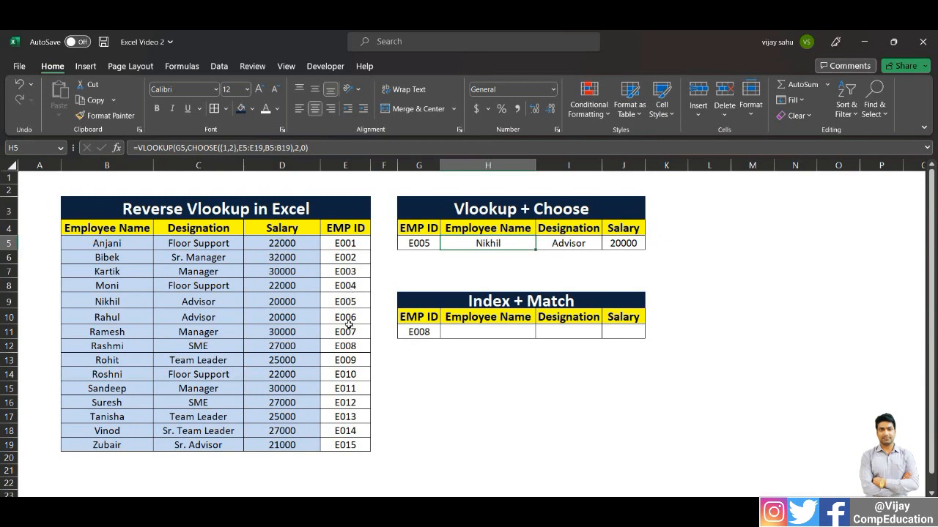
{"action": "left_click", "coordinate": [473, 331]}
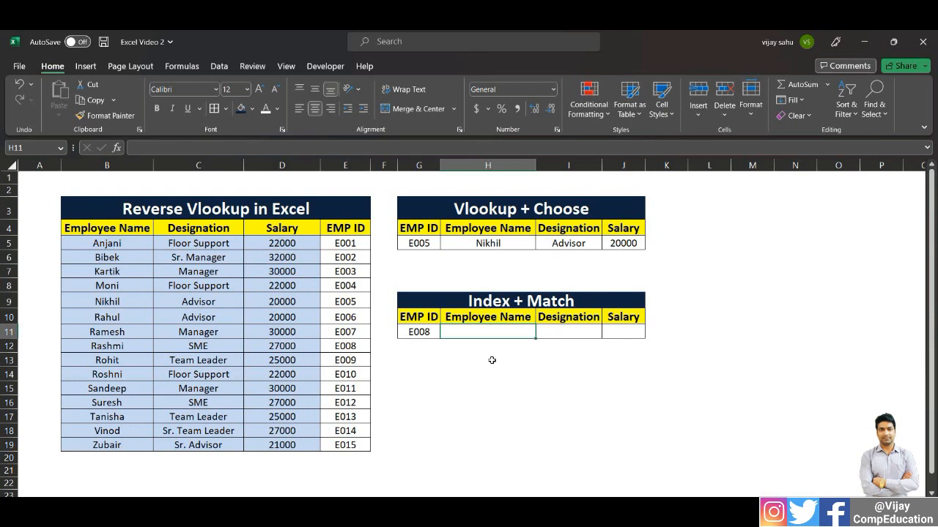
{"action": "left_click", "coordinate": [417, 335]}
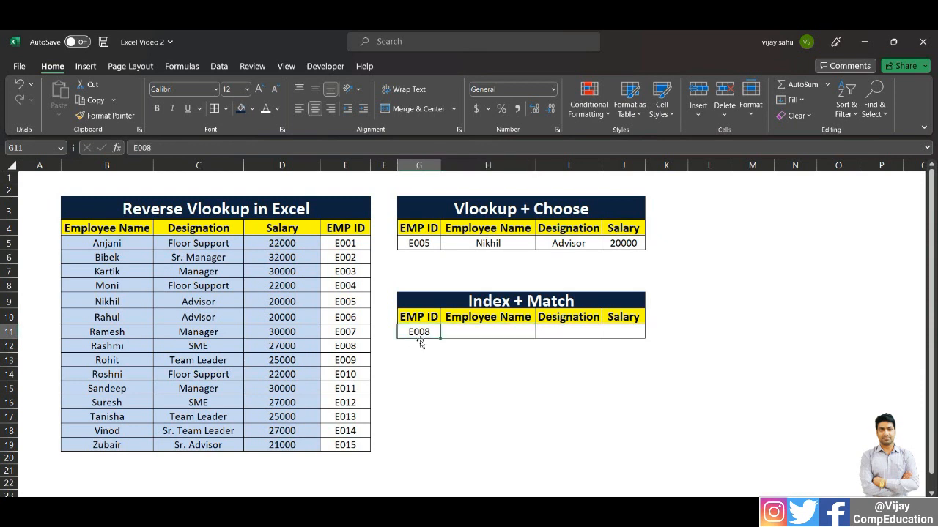
{"action": "left_click", "coordinate": [460, 338]}
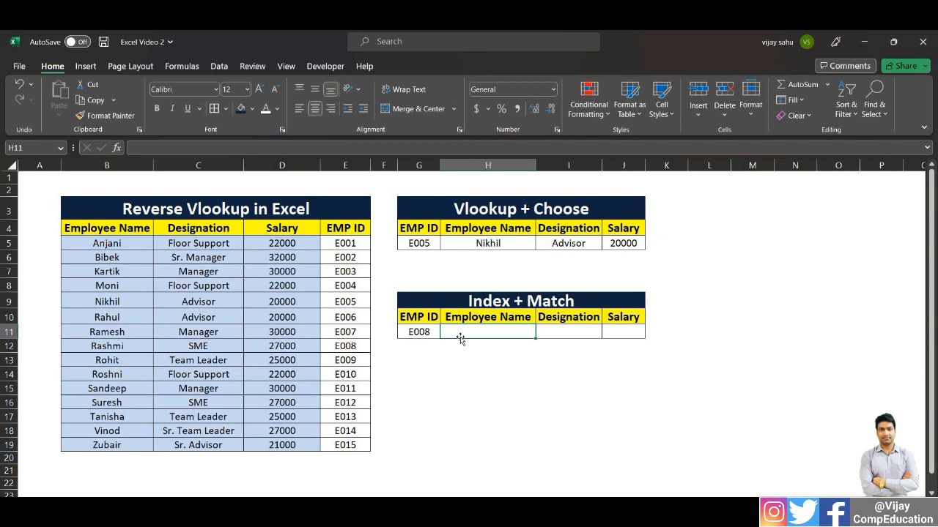
{"action": "type", "text": "=ind"}
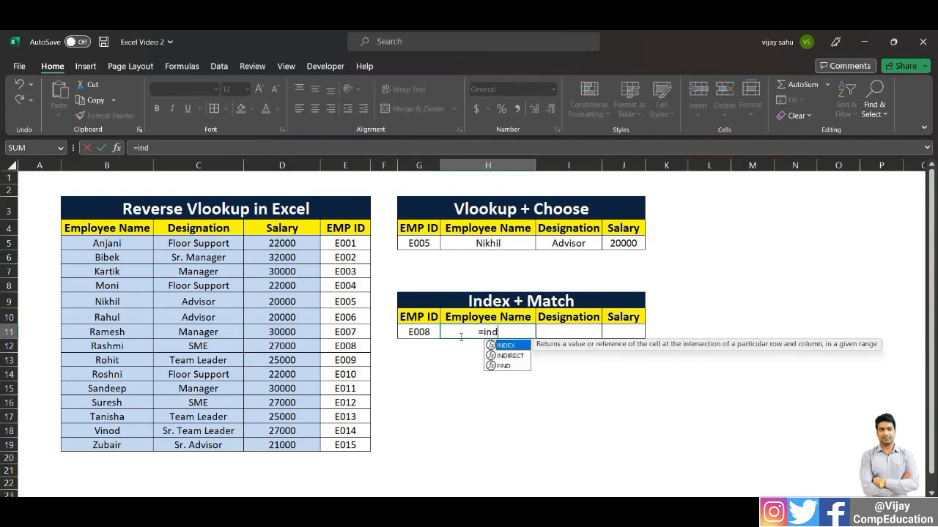
{"action": "key", "text": "Tab"}
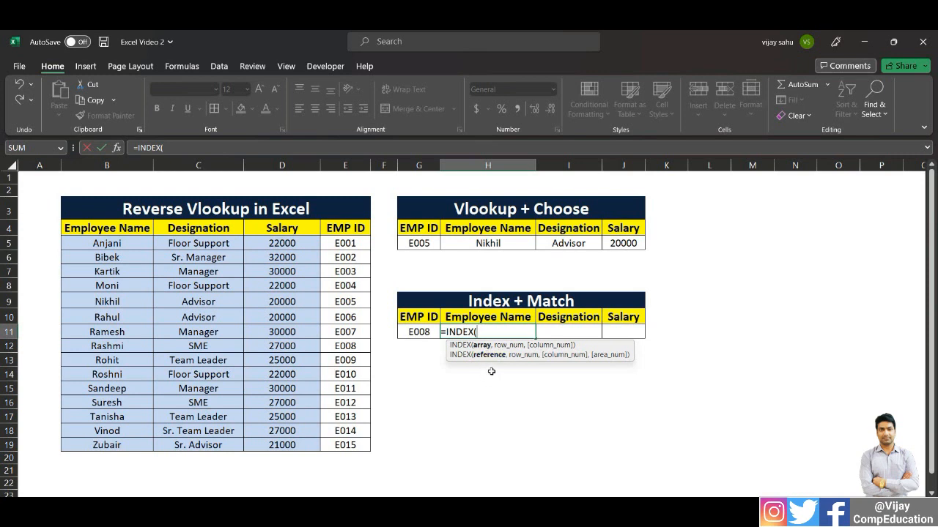
{"action": "left_click_drag", "start_coordinate": [107, 243], "coordinate": [141, 441]}
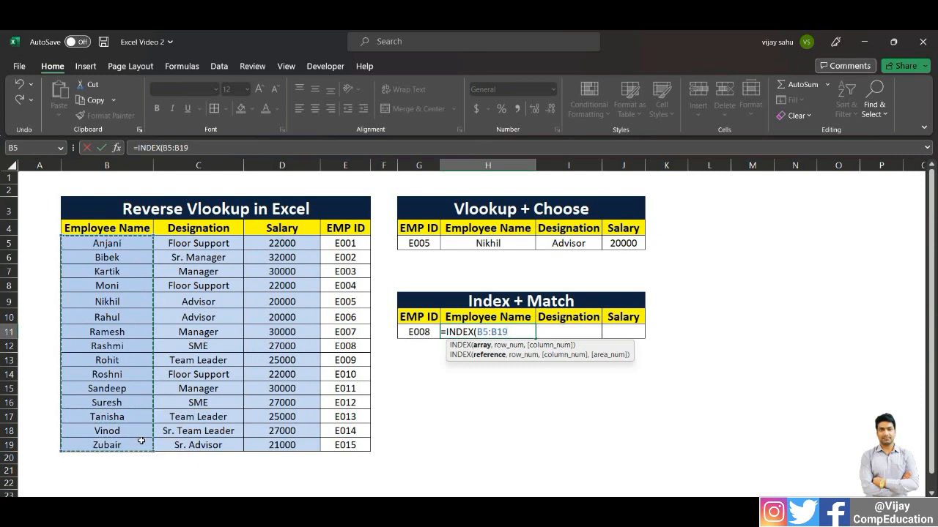
{"action": "type", "text": ","}
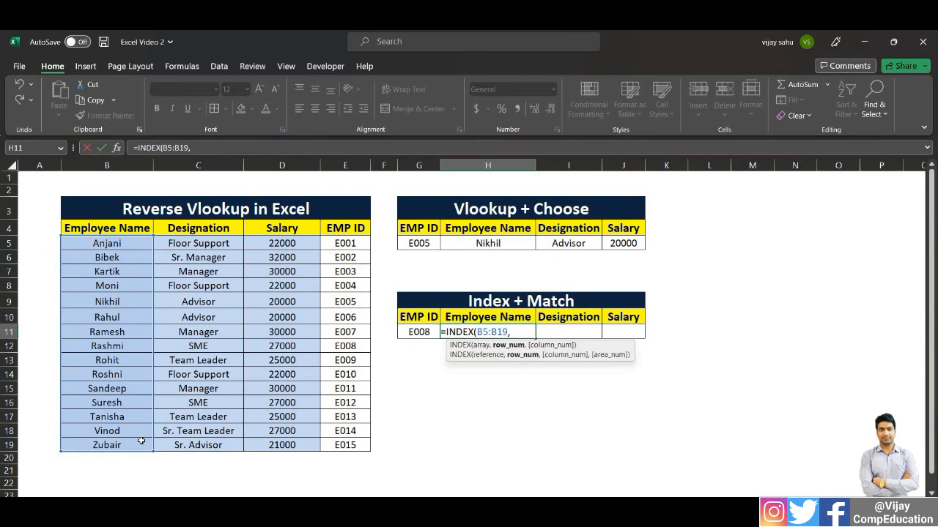
Step: Nest a MATCH function as the row number of the H11 INDEX formula, with G11 as the lookup value
{"action": "type", "text": "matc"}
{"action": "key", "text": "Tab"}
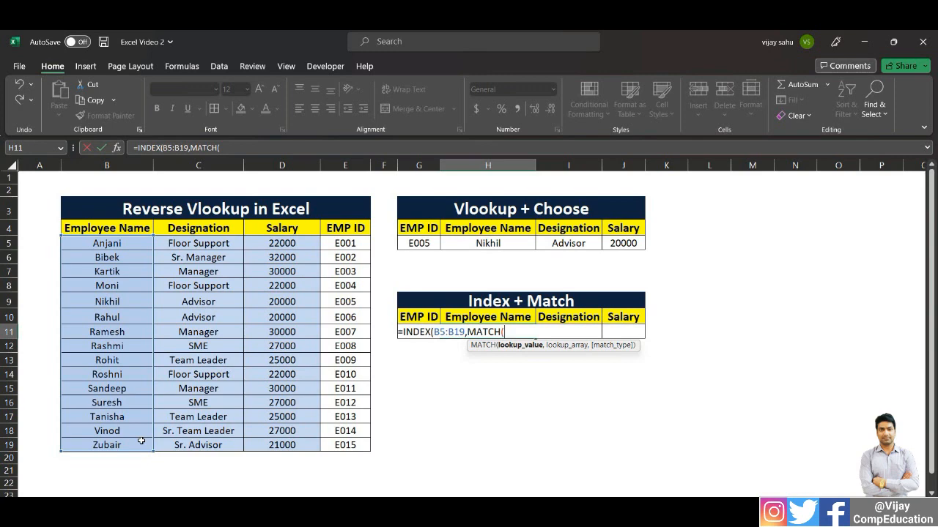
{"action": "type", "text": "G"}
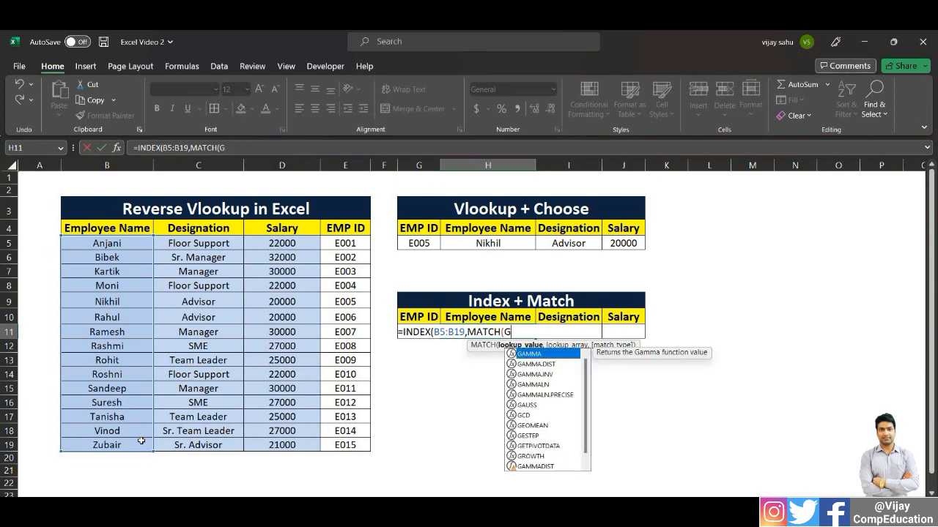
{"action": "type", "text": "11"}
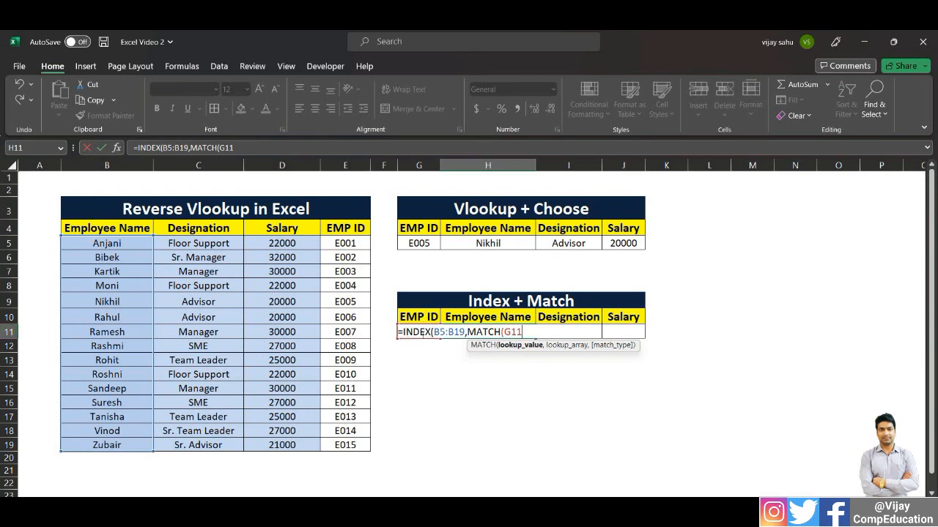
{"action": "type", "text": ","}
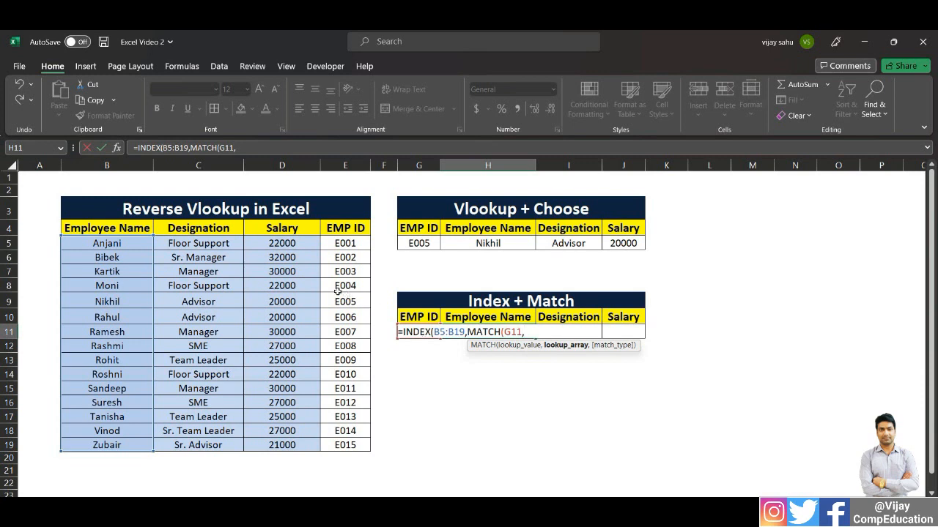
Step: Complete MATCH in H11 with lookup array E5:E19 and match type 0, and commit the formula with the proposed closing-bracket correction
{"action": "left_click_drag", "start_coordinate": [358, 244], "coordinate": [358, 445]}
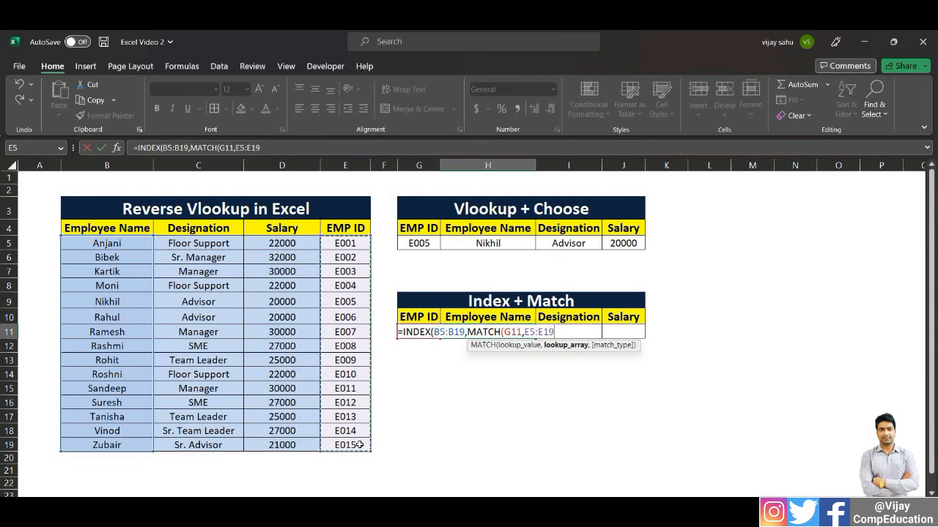
{"action": "type", "text": ",0"}
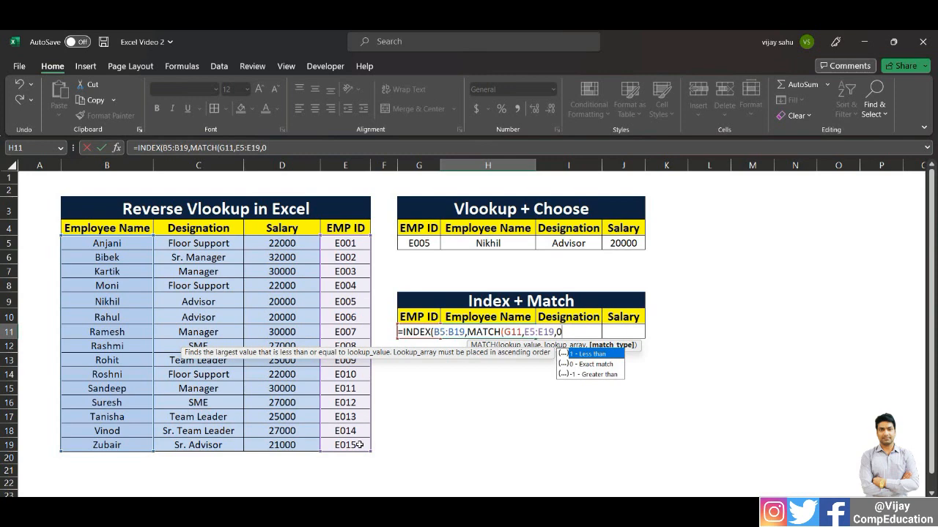
{"action": "type", "text": ")"}
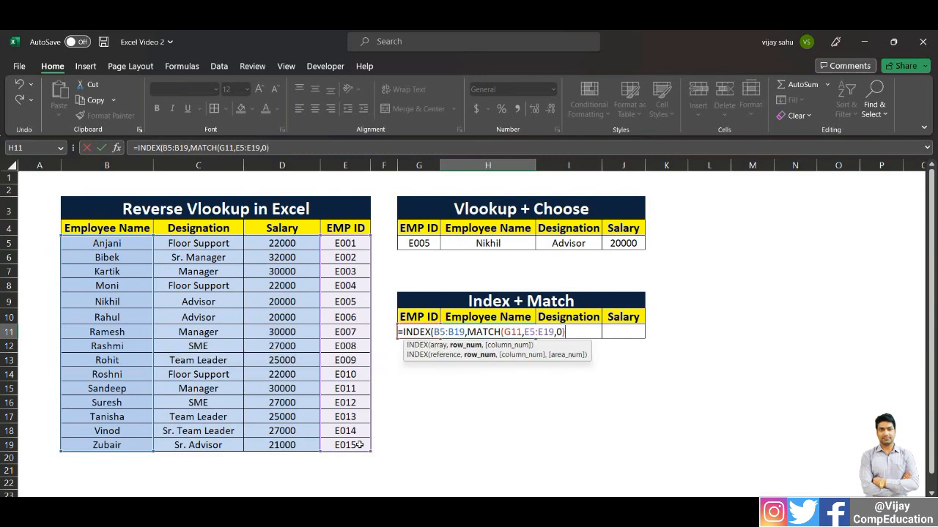
{"action": "key", "text": "Return"}
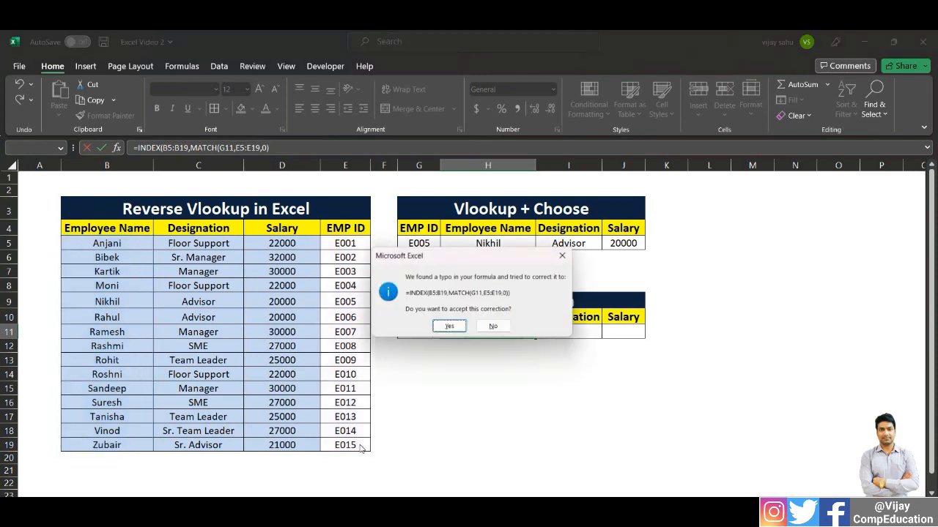
{"action": "key", "text": "Return"}
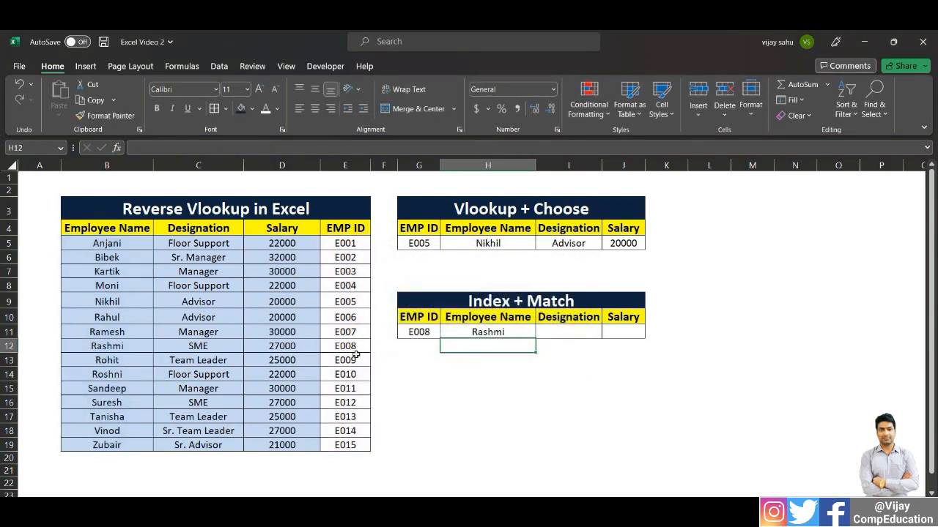
Step: Copy the Employee Name formula from H11 into the Designation cell I11
{"action": "left_click", "coordinate": [499, 331]}
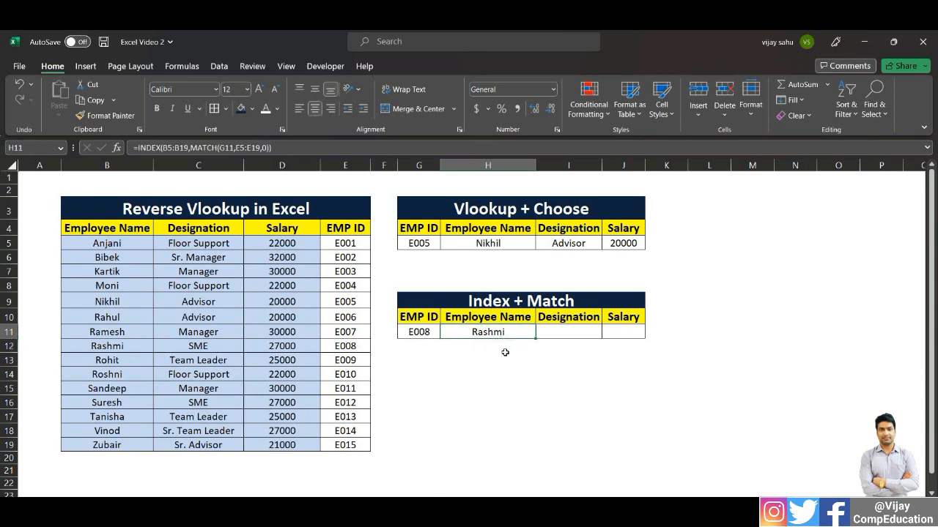
{"action": "key", "text": "ctrl+c"}
{"action": "left_click", "coordinate": [564, 332]}
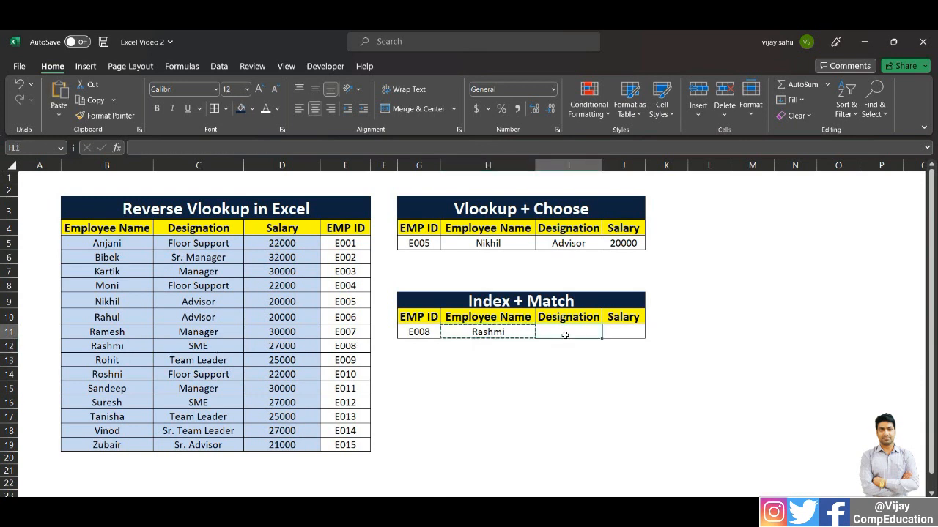
{"action": "key", "text": "ctrl+v"}
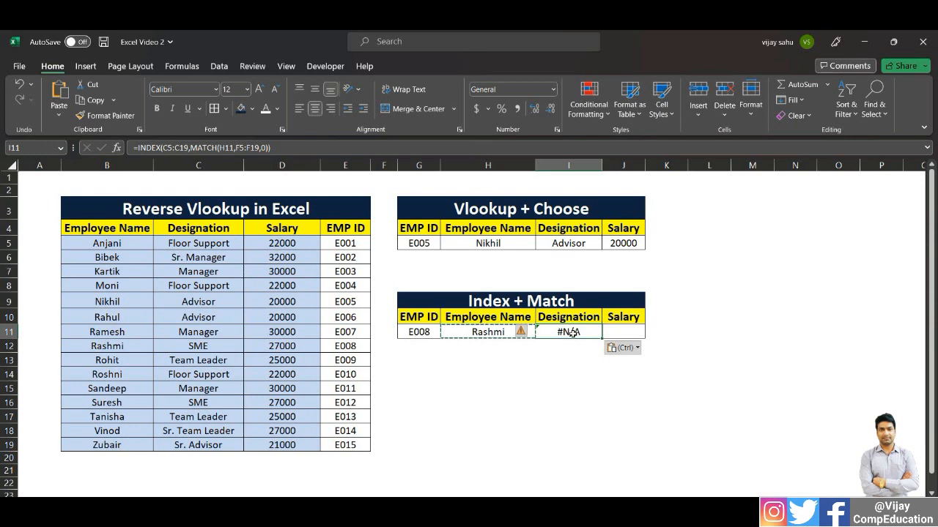
Step: Set the MATCH lookup value in the Designation formula in I11 to G11
{"action": "key", "text": "F2"}
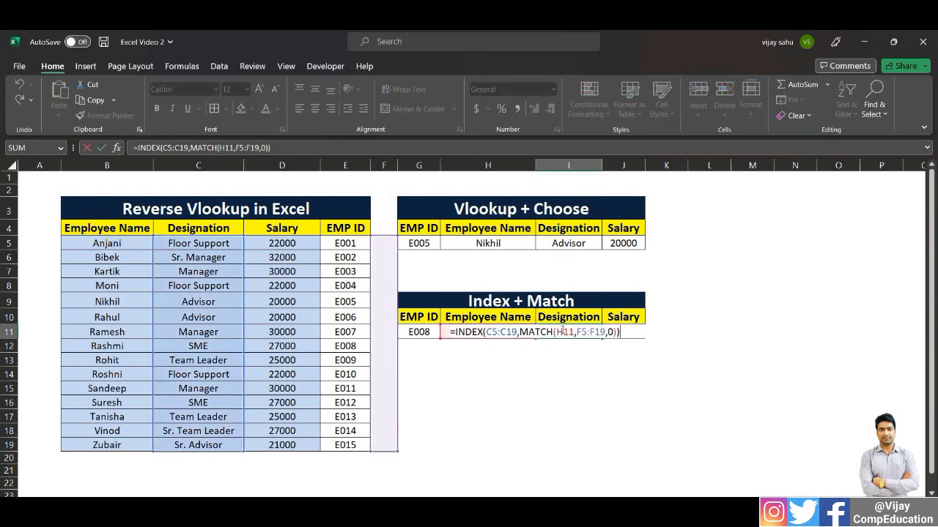
{"action": "left_click", "coordinate": [563, 332]}
{"action": "key", "text": "BackSpace"}
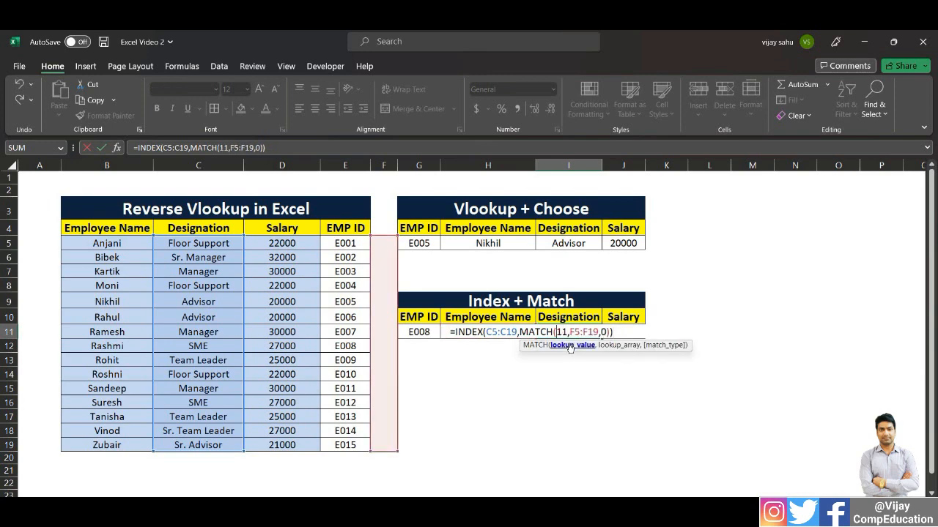
{"action": "type", "text": "G"}
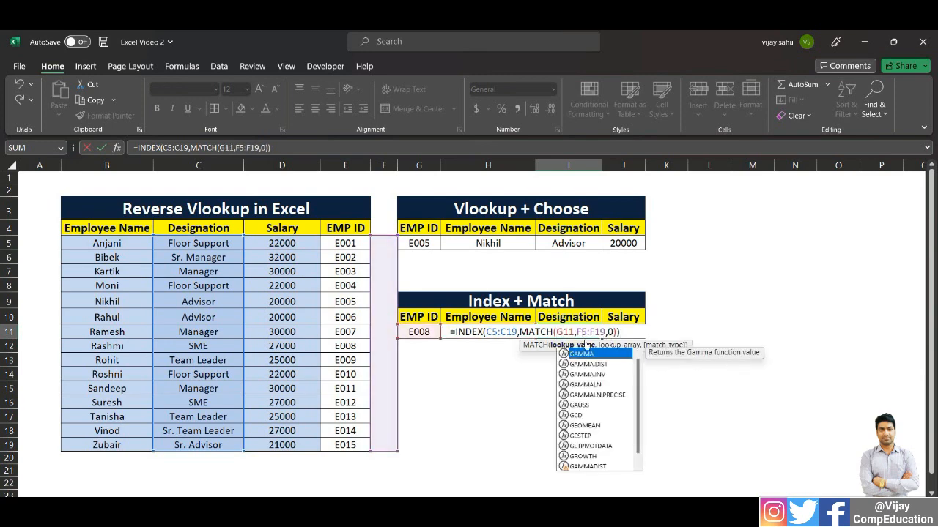
Step: Set the MATCH lookup array in the Designation formula in I11 to E5:E19 and commit the formula
{"action": "left_click", "coordinate": [578, 332]}
{"action": "key", "text": "BackSpace"}
{"action": "type", "text": "E"}
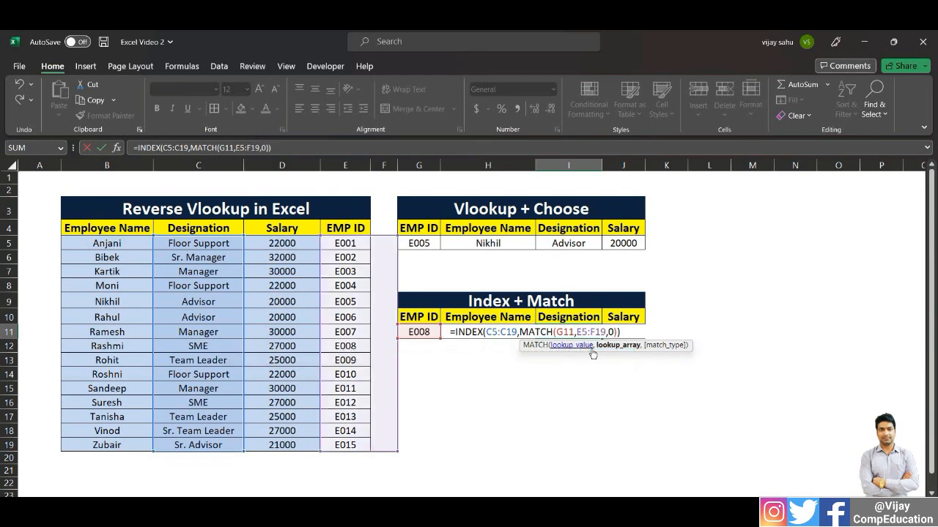
{"action": "key", "text": "BackSpace"}
{"action": "type", "text": "E"}
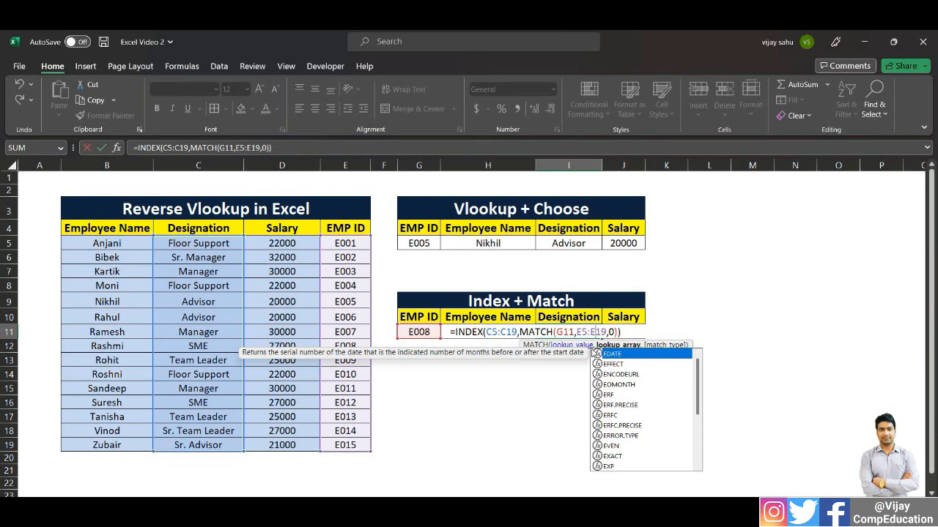
{"action": "key", "text": "Return"}
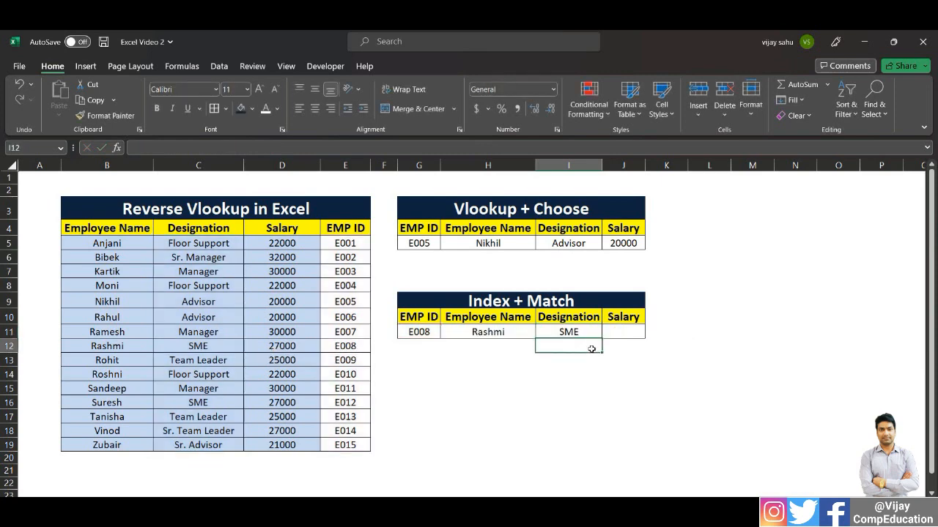
Step: Copy the Designation formula from I11 into the Salary cell J11
{"action": "left_click", "coordinate": [582, 333]}
{"action": "key", "text": "ctrl+c"}
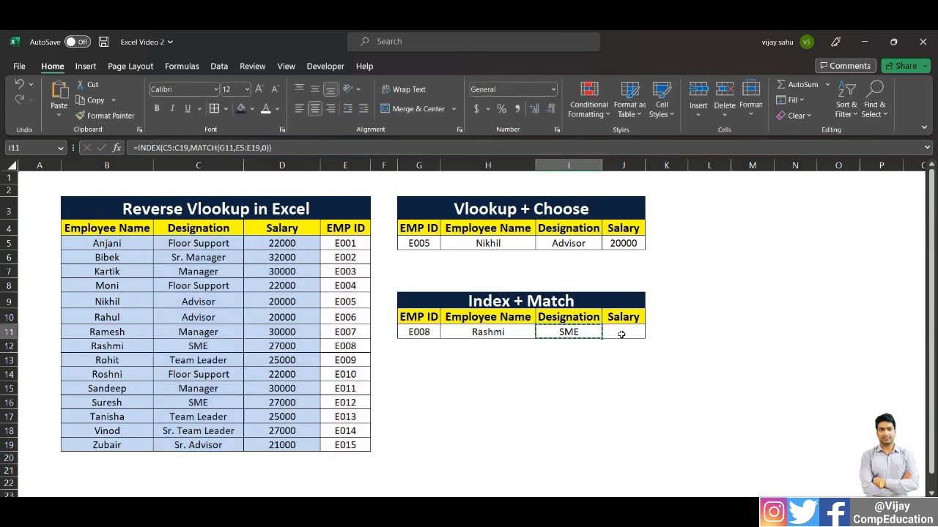
{"action": "left_click", "coordinate": [620, 334]}
{"action": "key", "text": "ctrl+v"}
Step: Set the MATCH lookup value in the Salary formula in J11 to G11
{"action": "key", "text": "F2"}
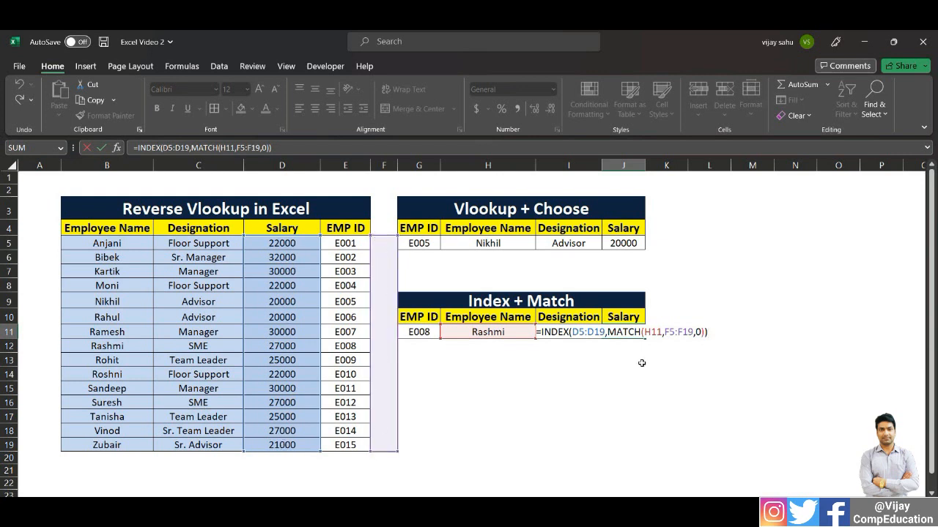
{"action": "left_click", "coordinate": [651, 334]}
{"action": "key", "text": "BackSpace"}
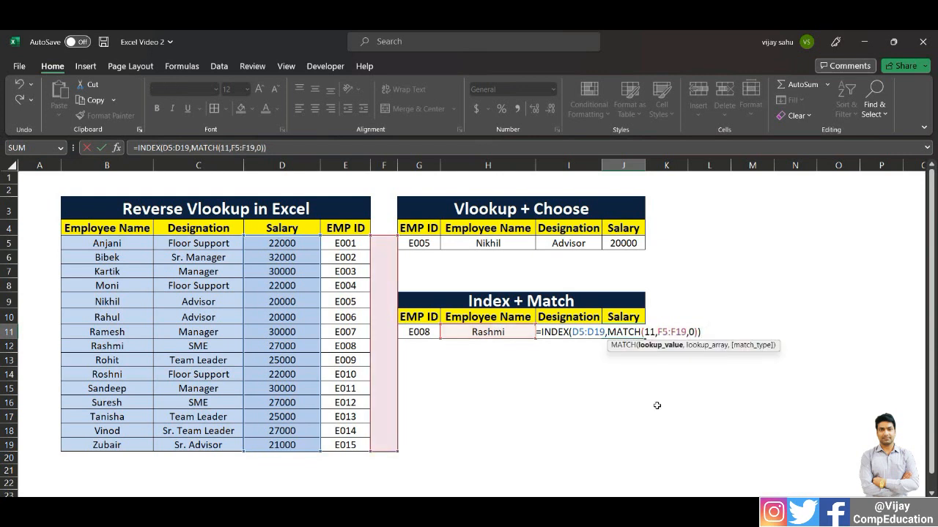
{"action": "type", "text": "G"}
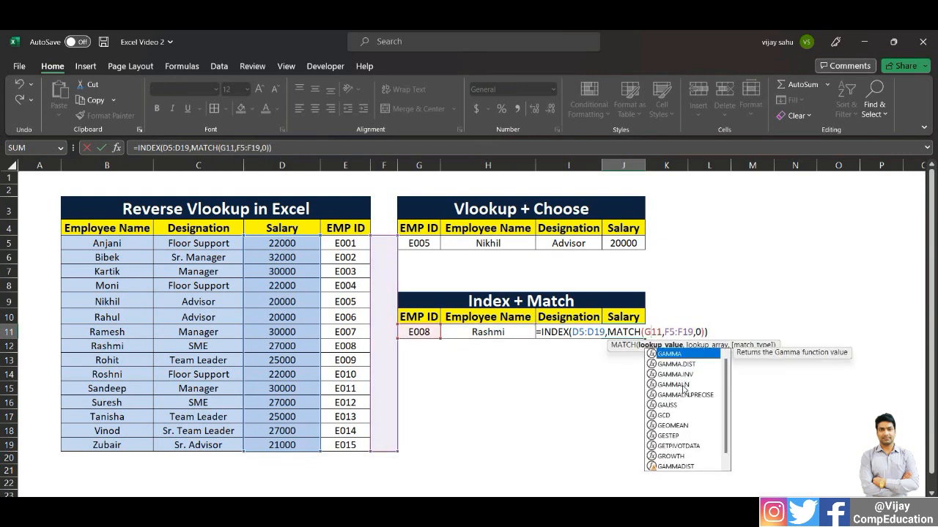
Step: Set the MATCH lookup array in the Salary formula in J11 to E5:E19 and commit the formula
{"action": "left_click", "coordinate": [667, 331]}
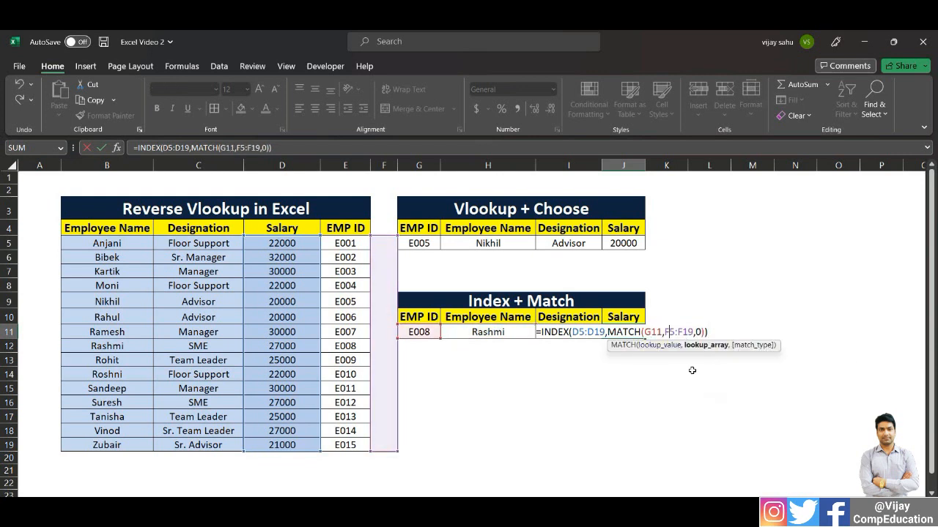
{"action": "key", "text": "BackSpace"}
{"action": "type", "text": "E"}
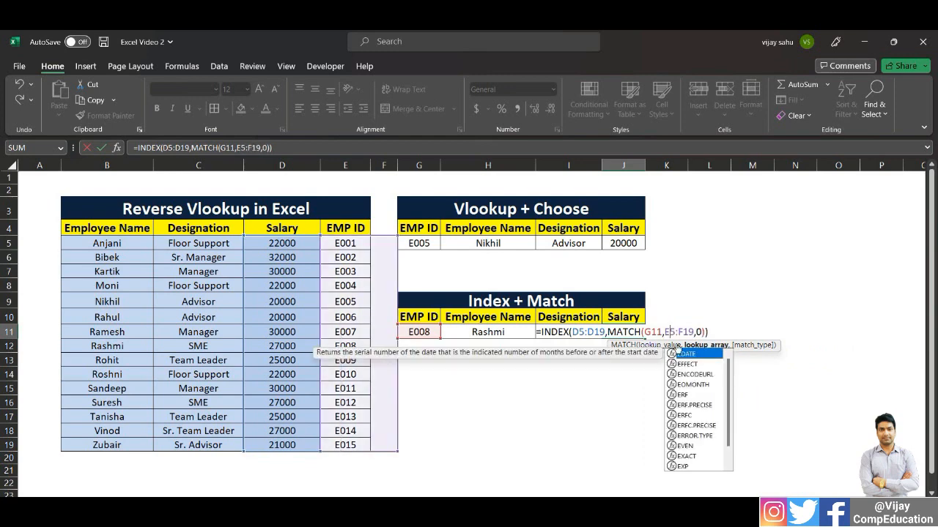
{"action": "key", "text": "Escape"}
{"action": "key", "text": "BackSpace"}
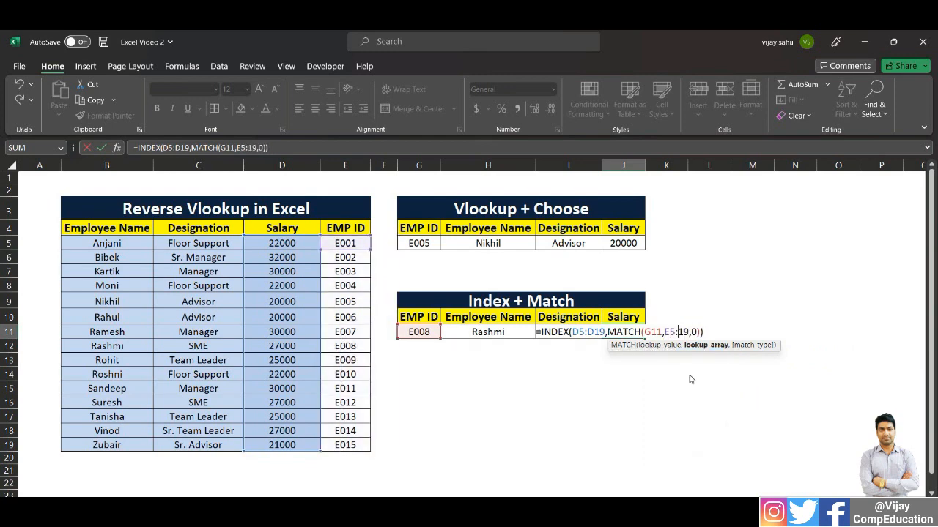
{"action": "type", "text": "E"}
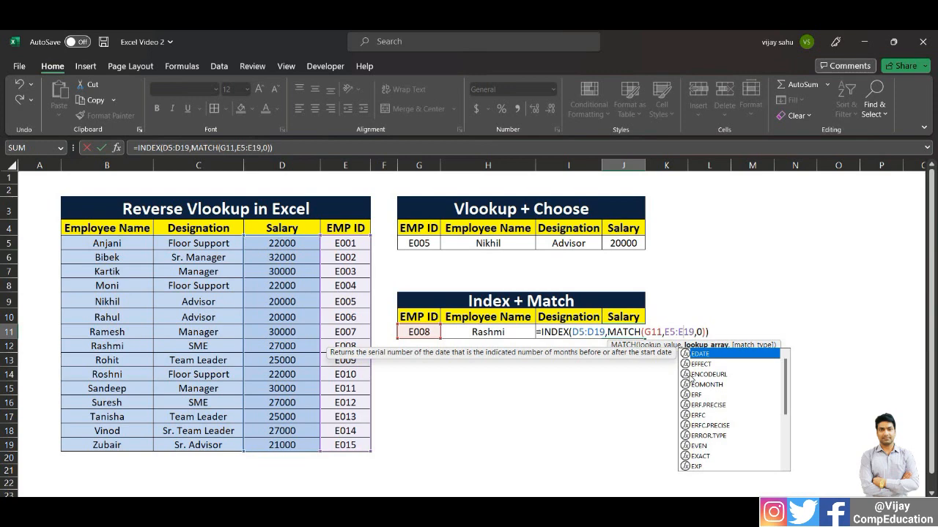
{"action": "key", "text": "Return"}
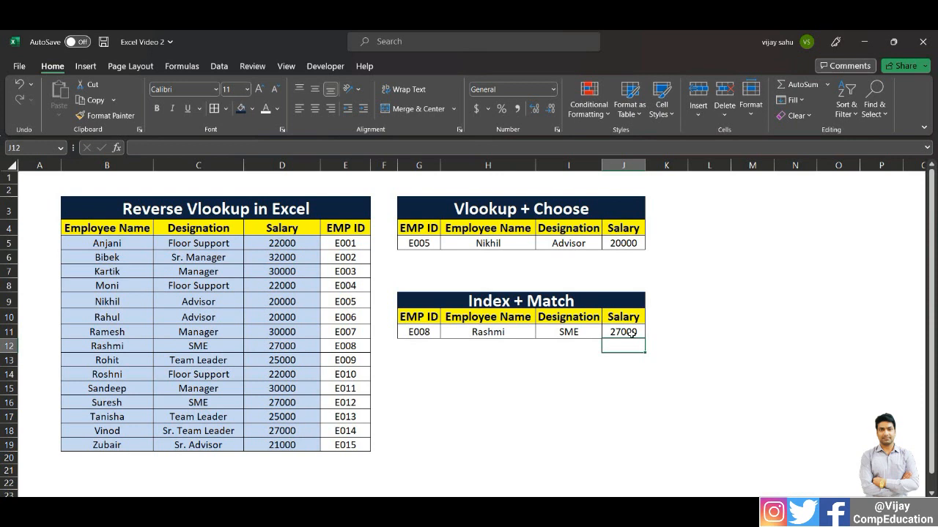
Step: Change the EMP ID in G11 of the Index + Match table to the ID listed in row 14 of the employee table
{"action": "left_click", "coordinate": [419, 331]}
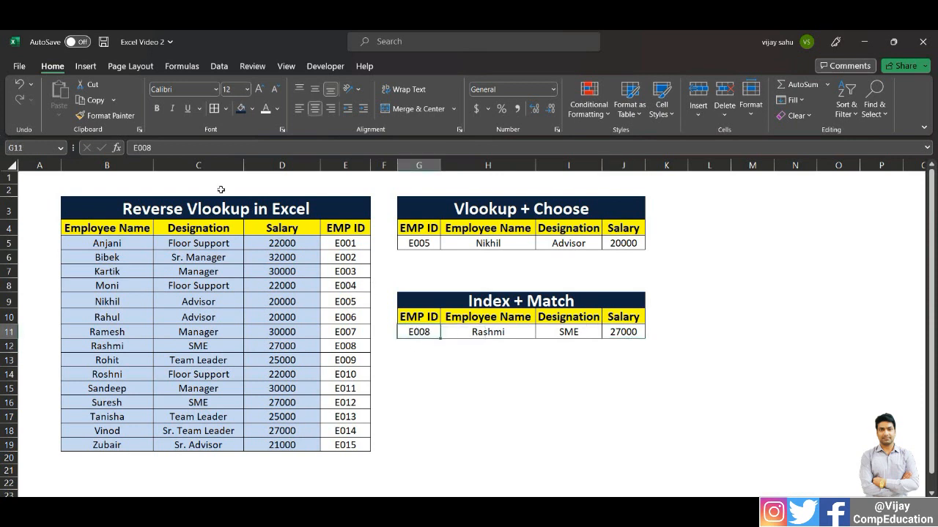
{"action": "key", "text": "F2"}
{"action": "key", "text": "BackSpace"}
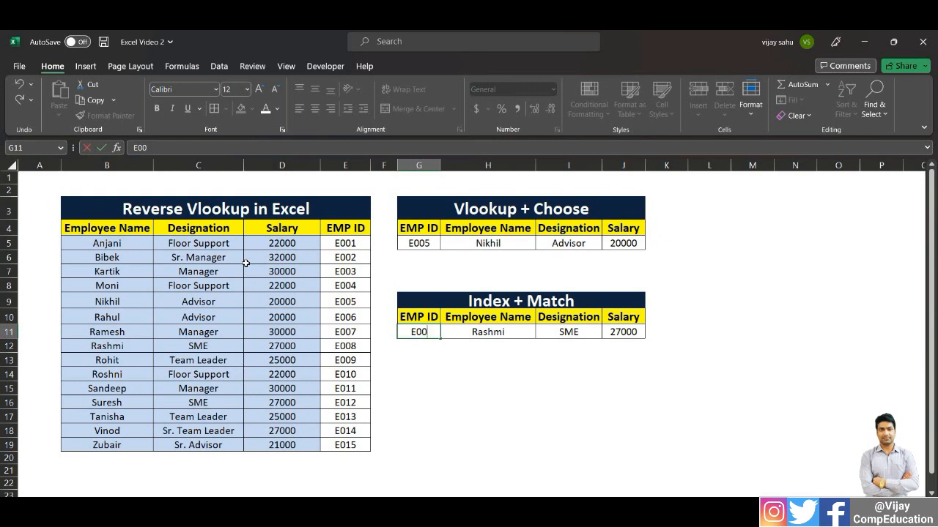
{"action": "key", "text": "BackSpace"}
{"action": "type", "text": "10"}
{"action": "key", "text": "Return"}
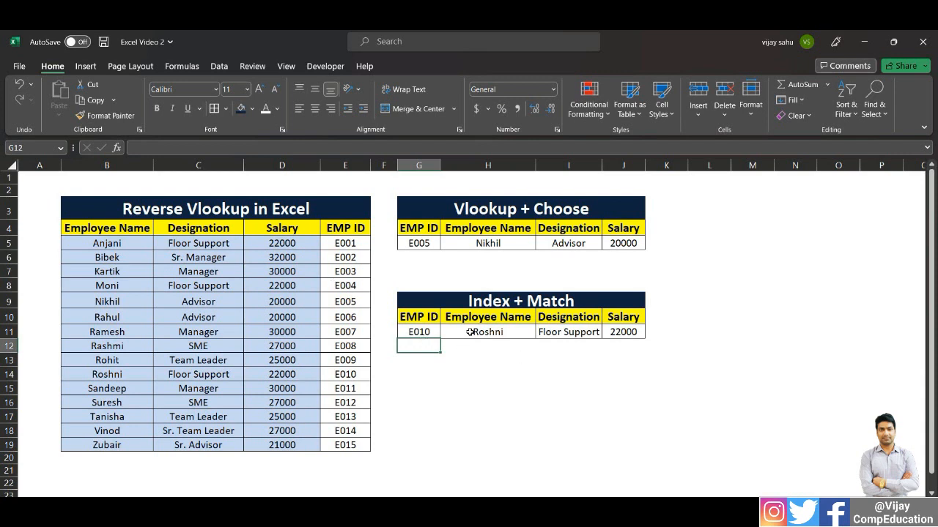